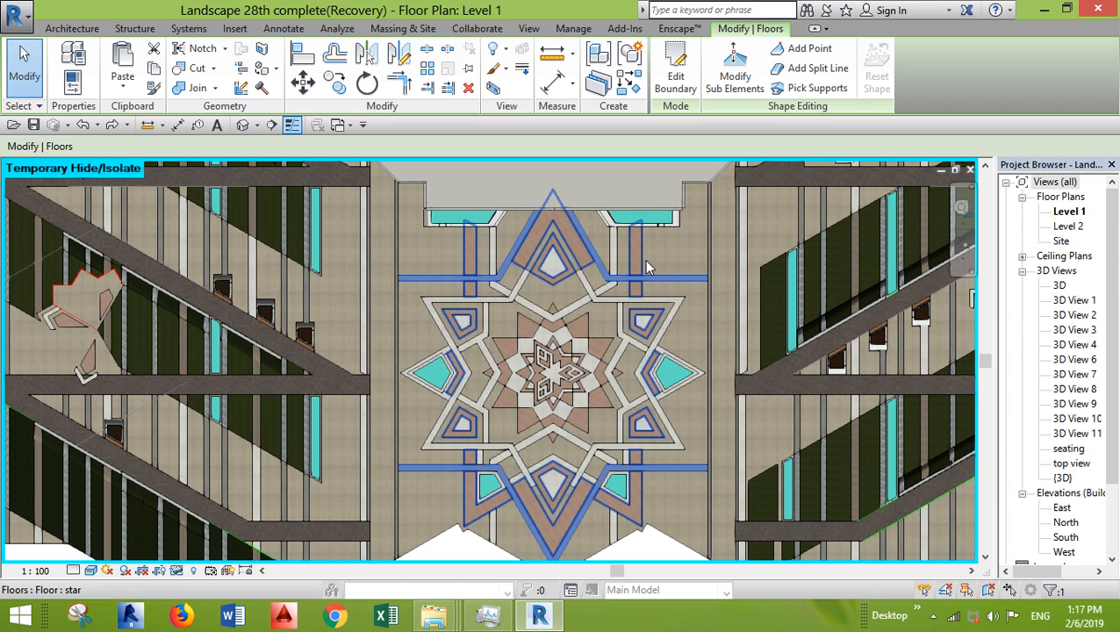
key(Escape)
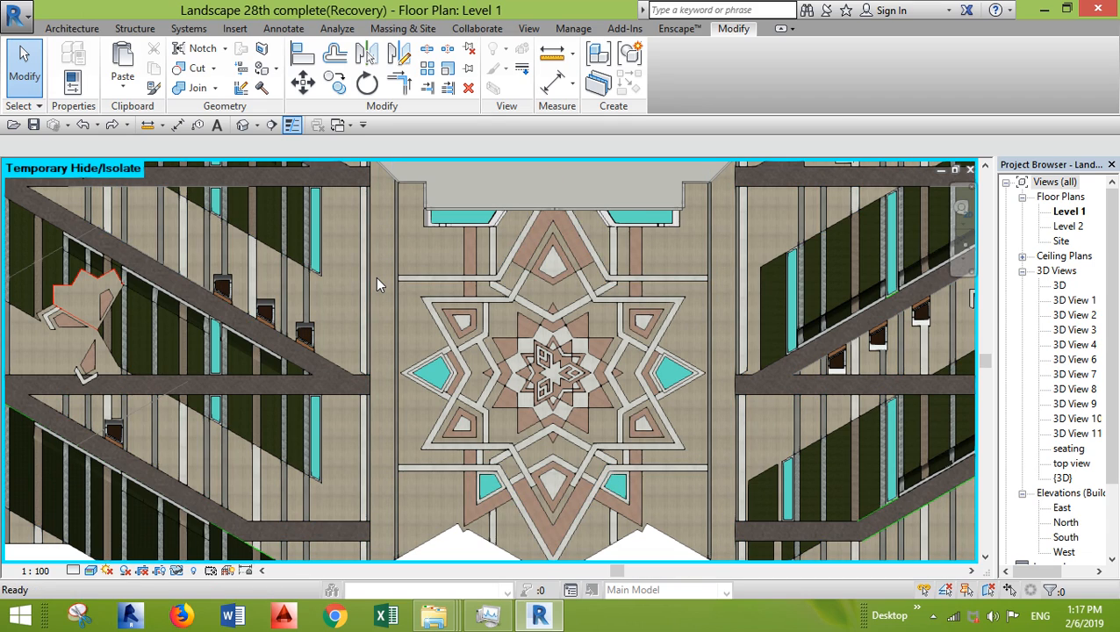
key(l)
key(i)
scroll(372, 275, up, 5)
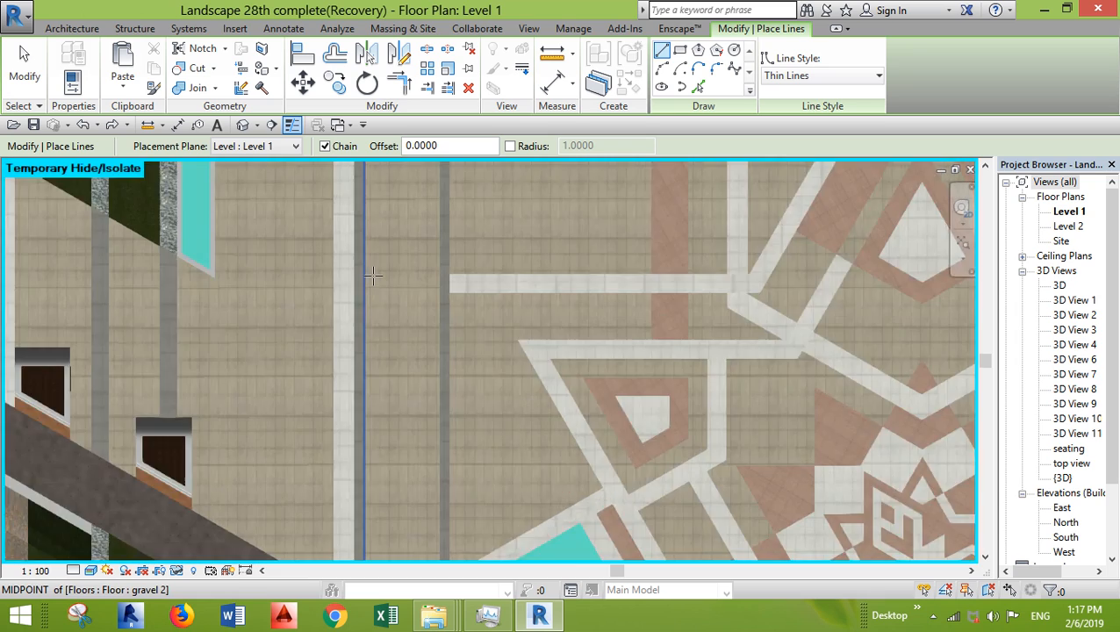
click(361, 282)
middle_drag(729, 334, 357, 323)
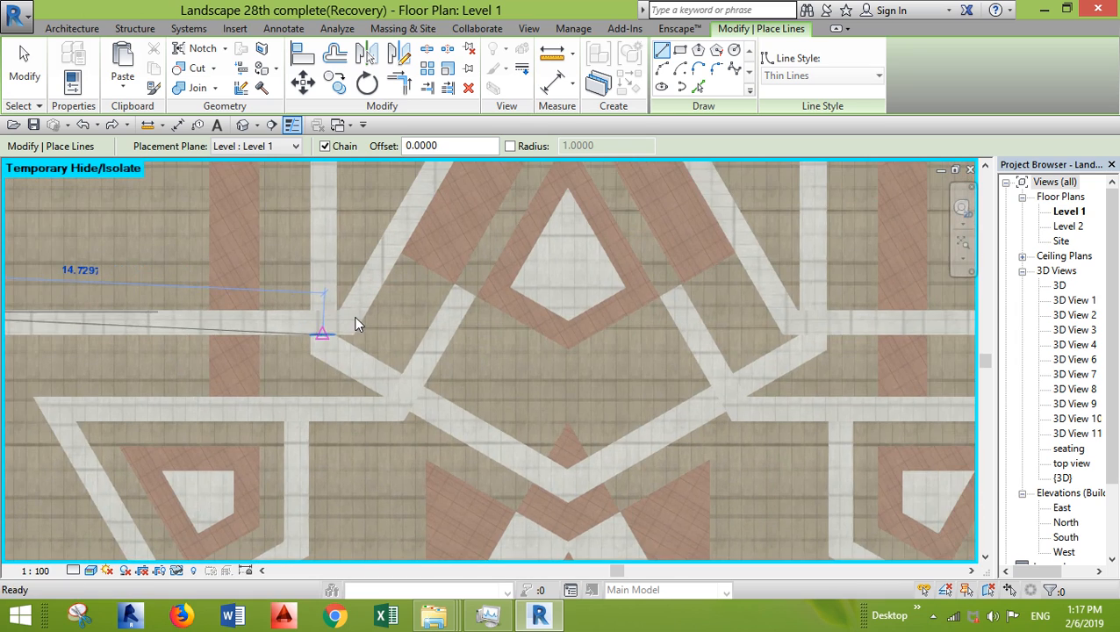
scroll(360, 318, down, 4)
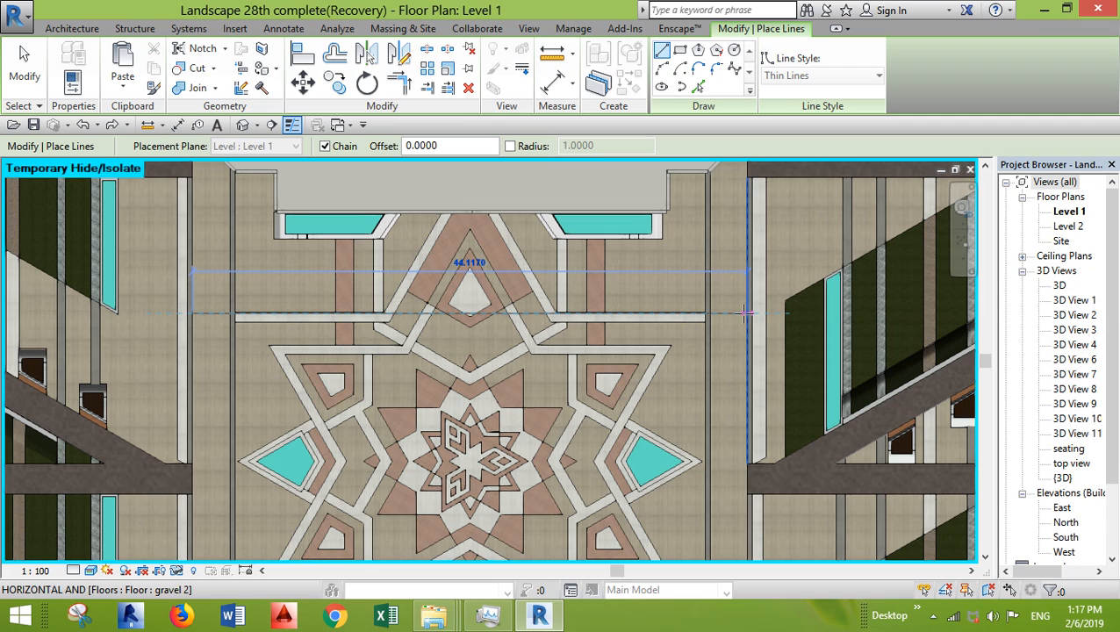
key(Escape)
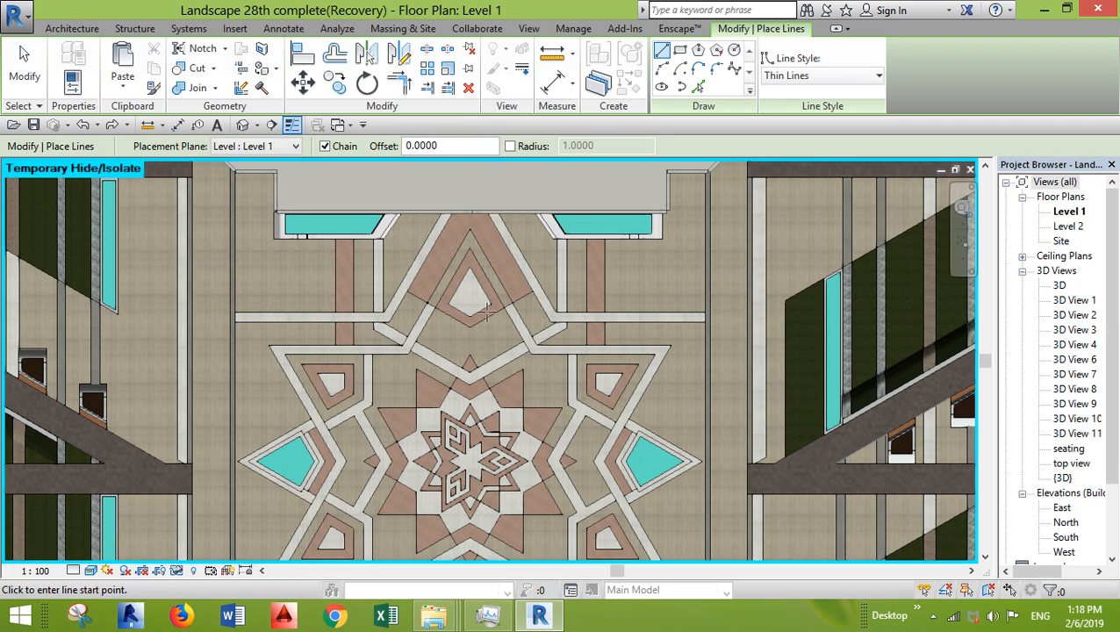
scroll(474, 312, down, 2)
middle_drag(557, 448, 621, 334)
key(Escape)
Step: Examine the separate star pattern placed below the main plaza
middle_drag(613, 248, 637, 353)
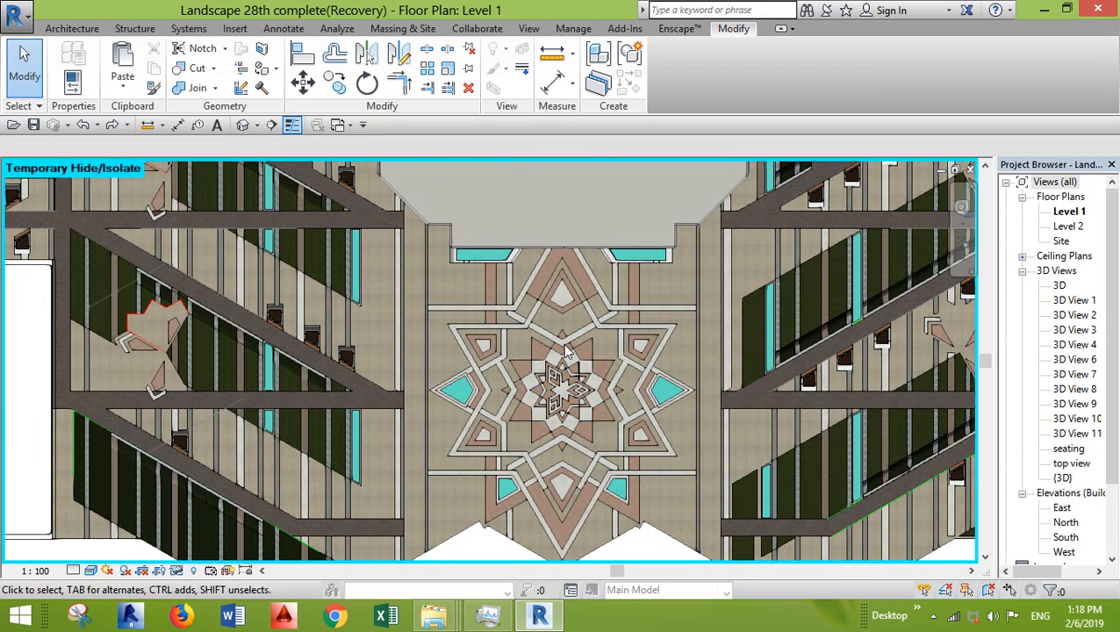
scroll(649, 430, down, 1)
middle_drag(658, 439, 663, 358)
scroll(662, 358, down, 2)
middle_drag(635, 505, 664, 375)
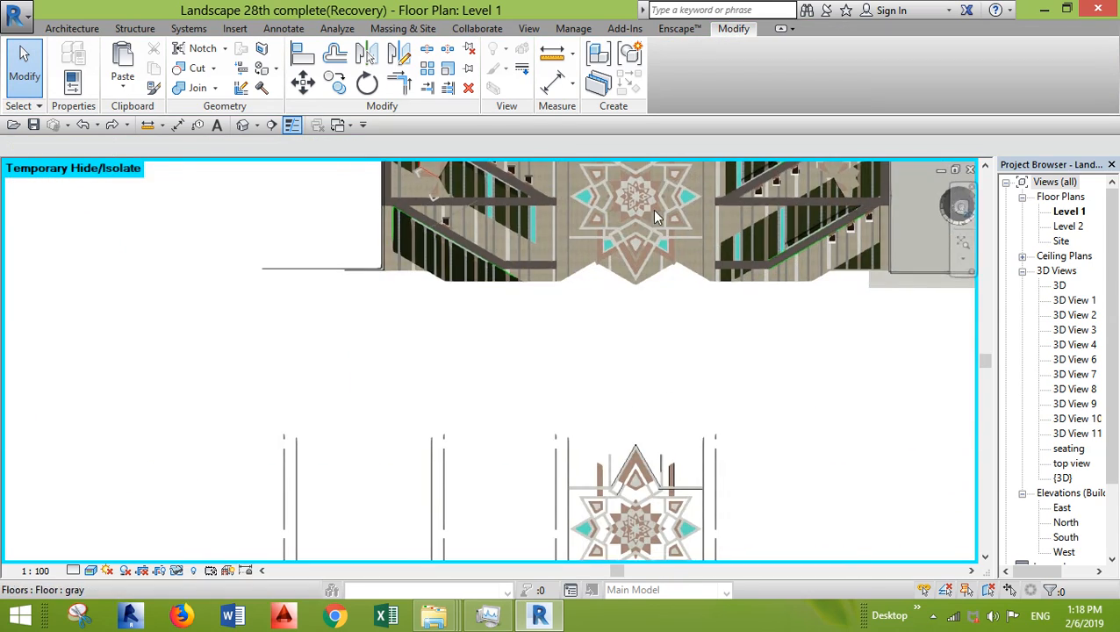
middle_drag(687, 177, 662, 259)
middle_drag(584, 355, 608, 129)
scroll(667, 408, up, 2)
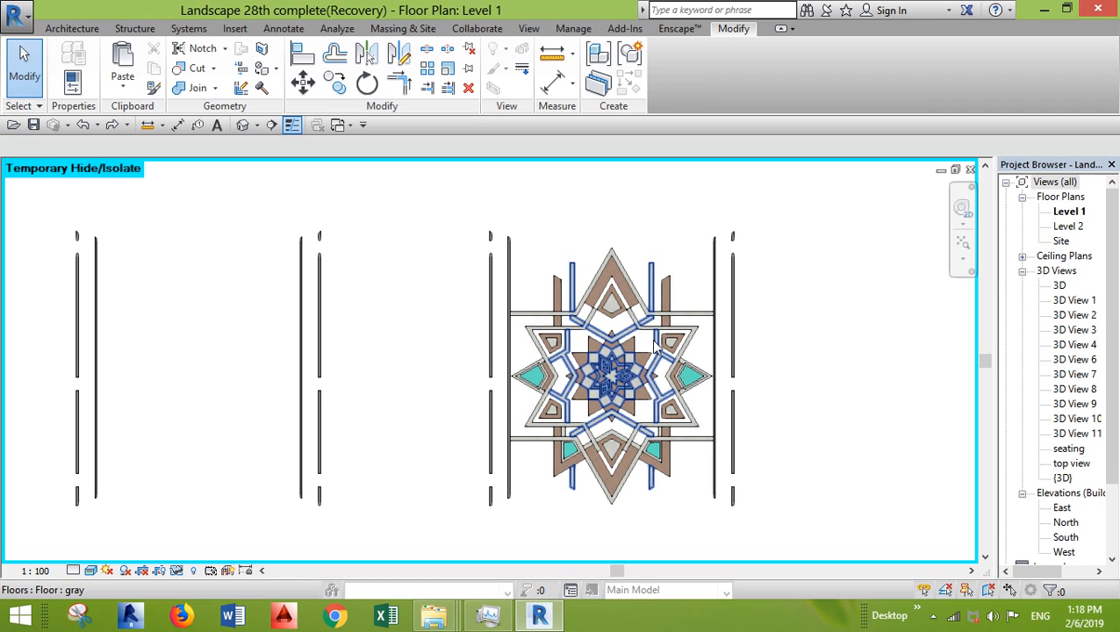
Step: Select the grey floor pieces of the separate star pattern to examine which shapes belong to each floor
click(693, 332)
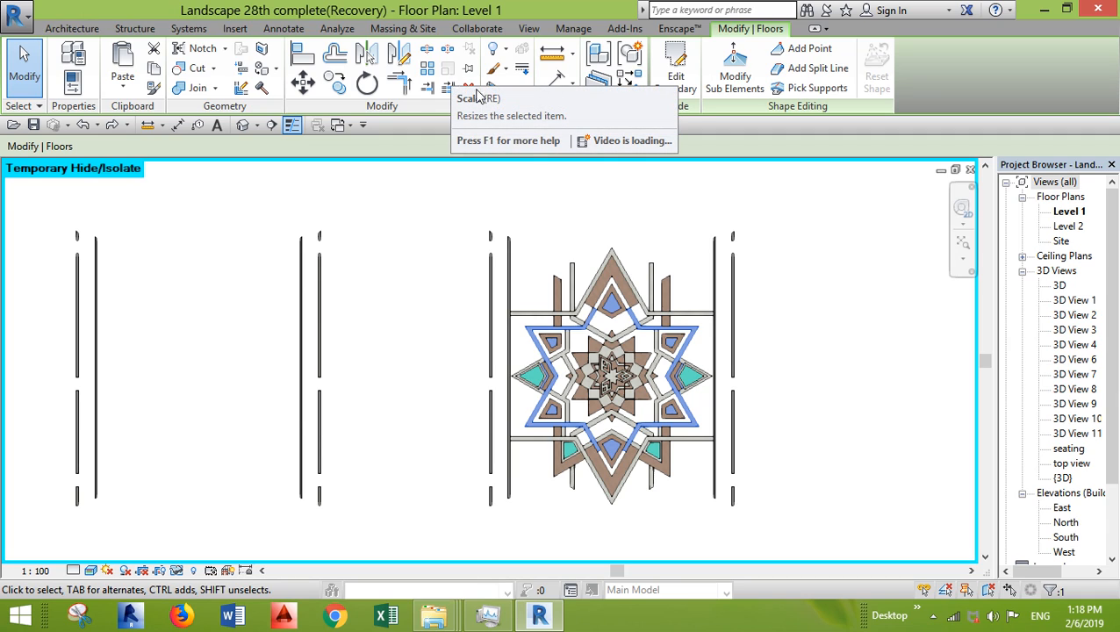
click(683, 276)
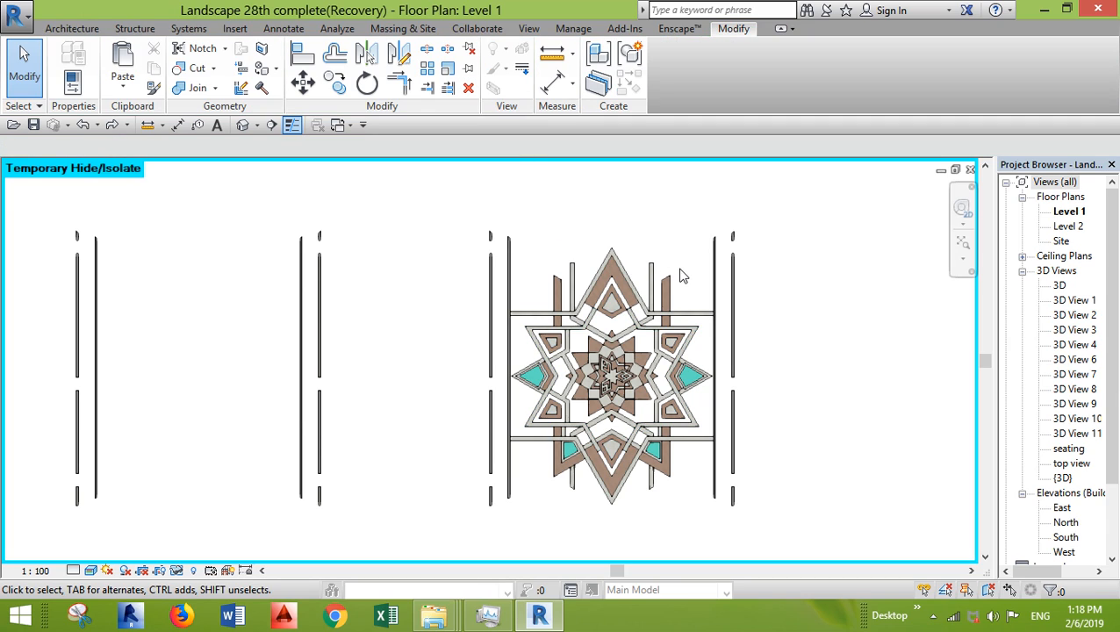
click(632, 326)
click(643, 231)
scroll(637, 325, up, 5)
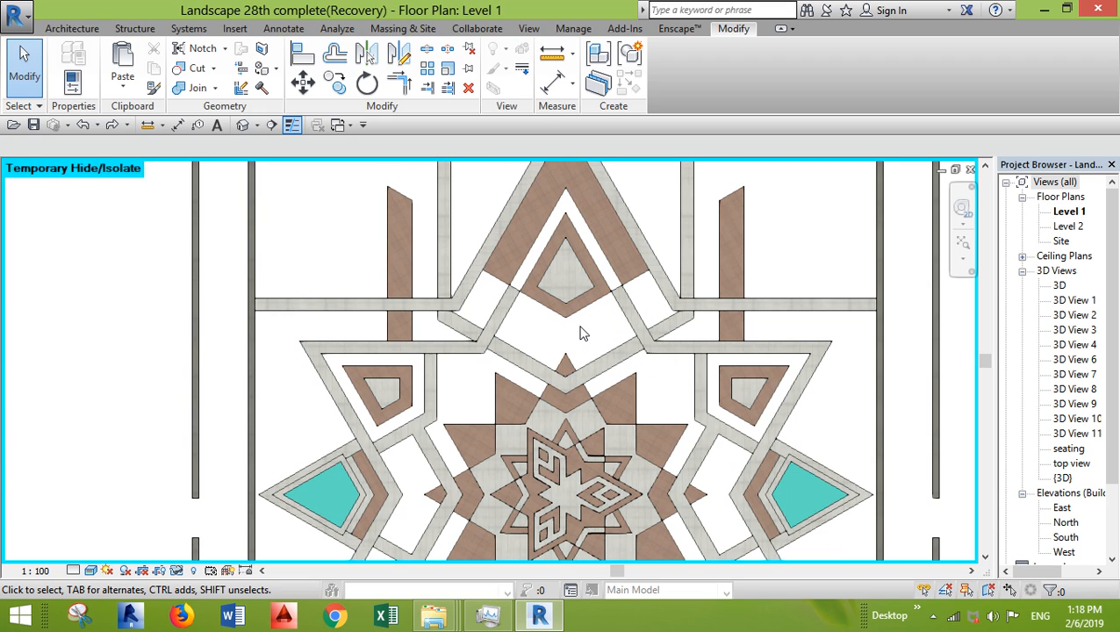
scroll(596, 304, down, 5)
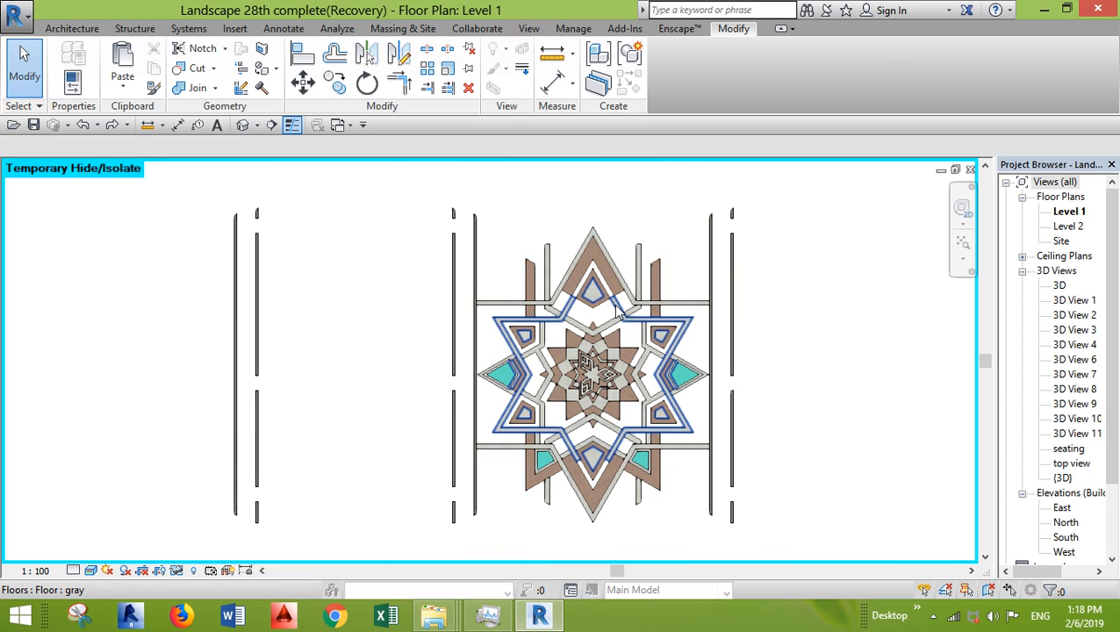
click(617, 313)
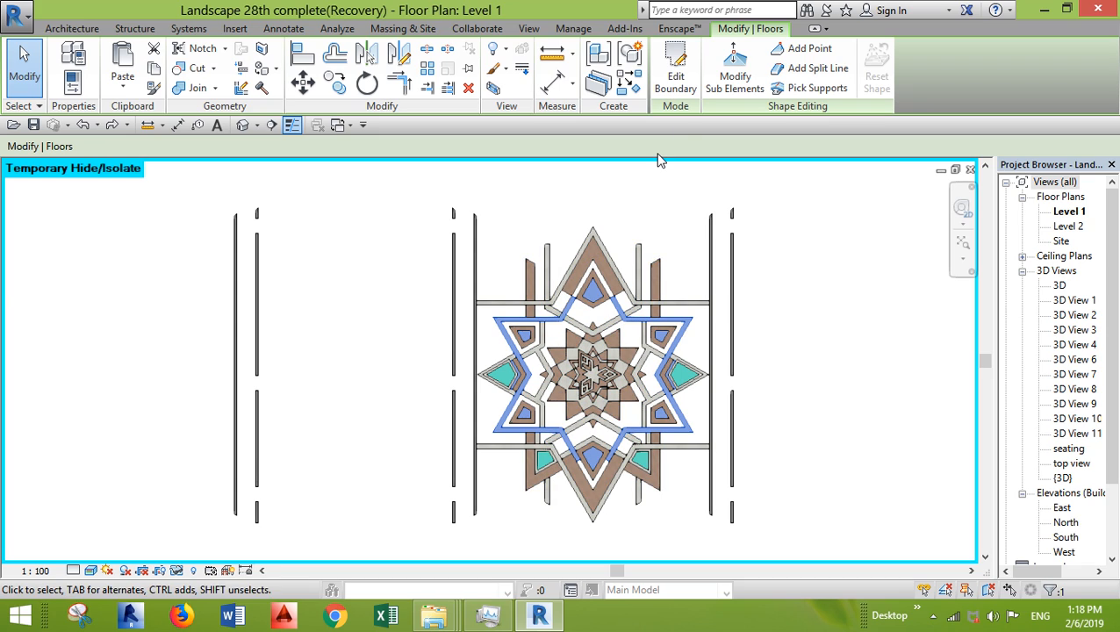
click(649, 228)
click(617, 307)
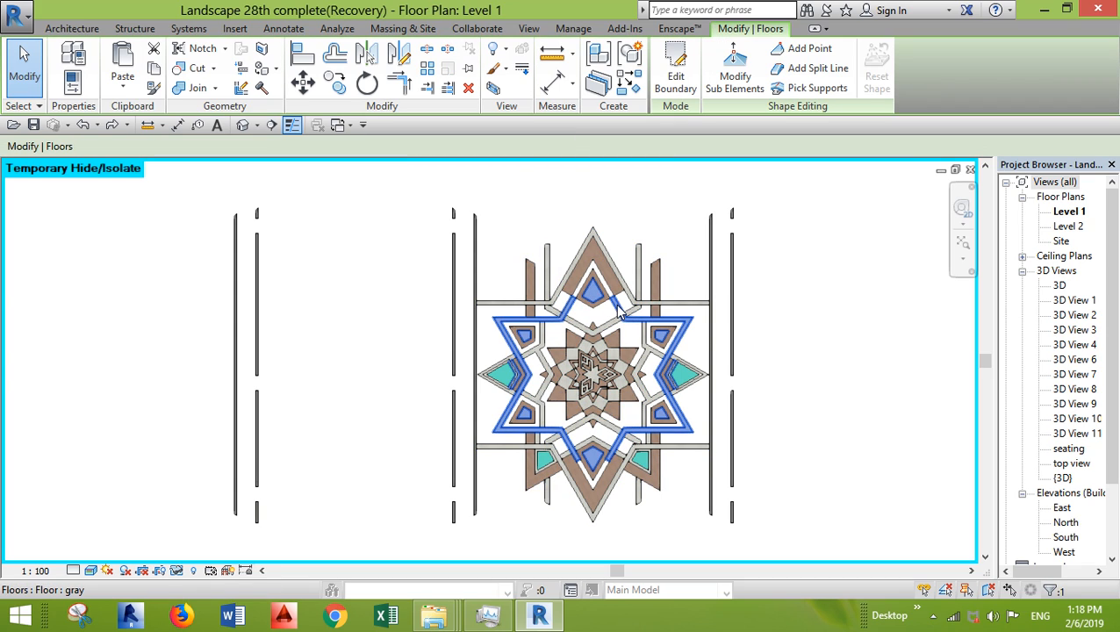
click(631, 286)
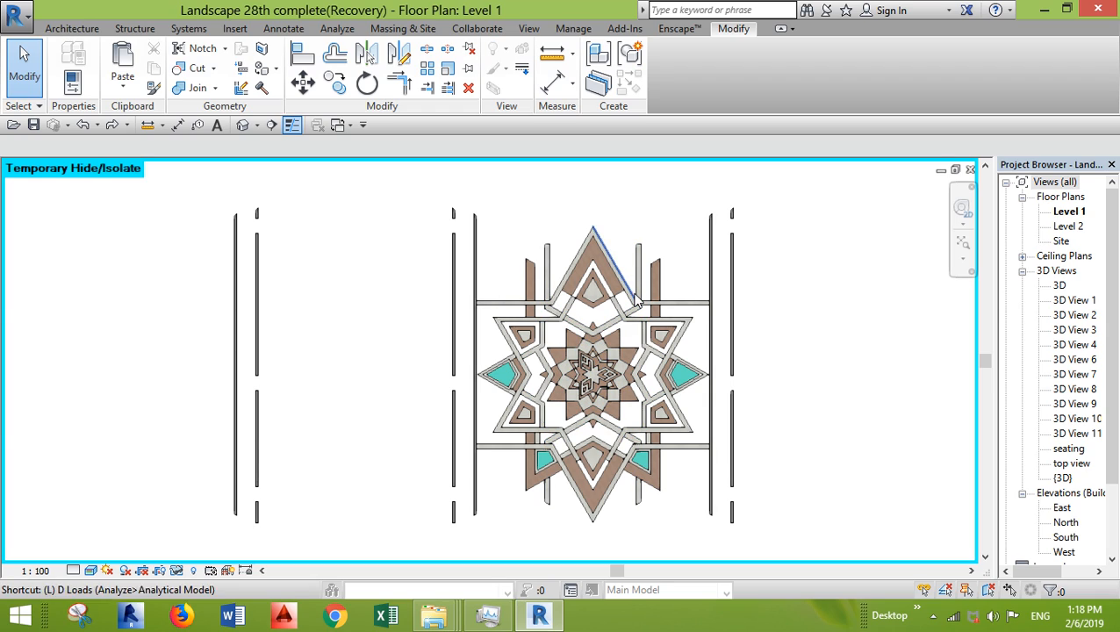
key(i)
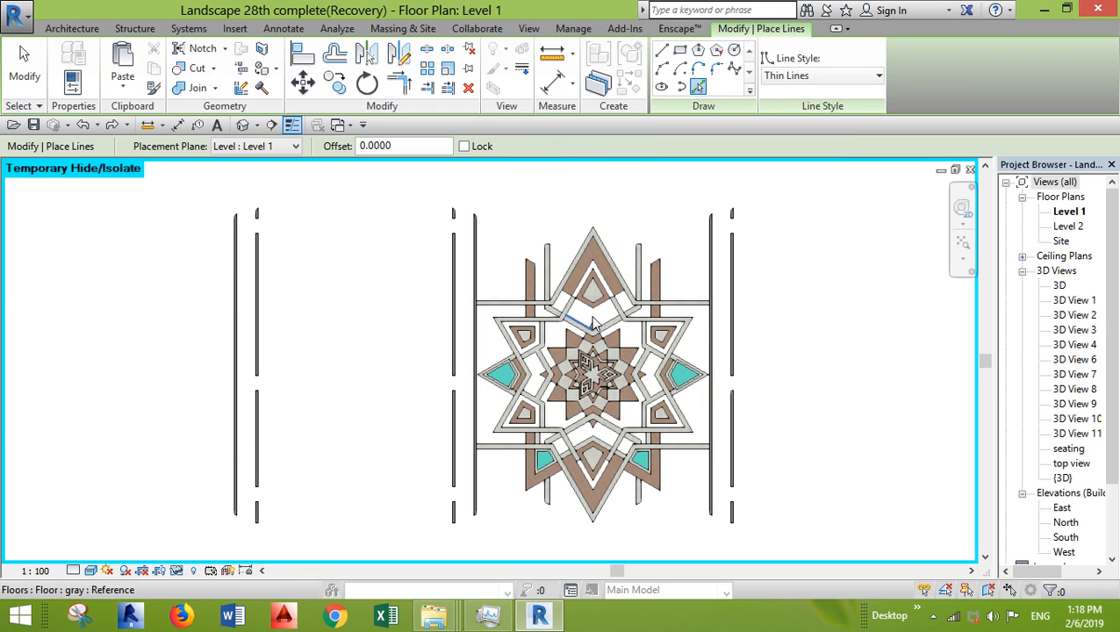
key(Escape)
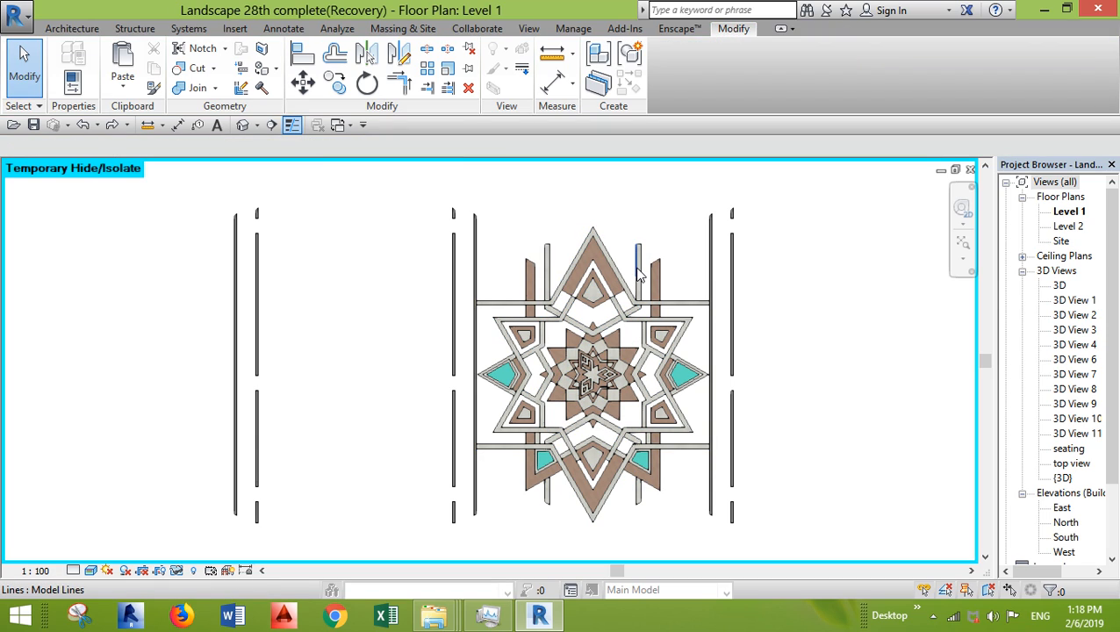
Step: Copy all boundary lines of the grey floor containing the central rosette, cancel its boundary edit, and paste them aligned to the current view
key(Tab)
double_click(640, 277)
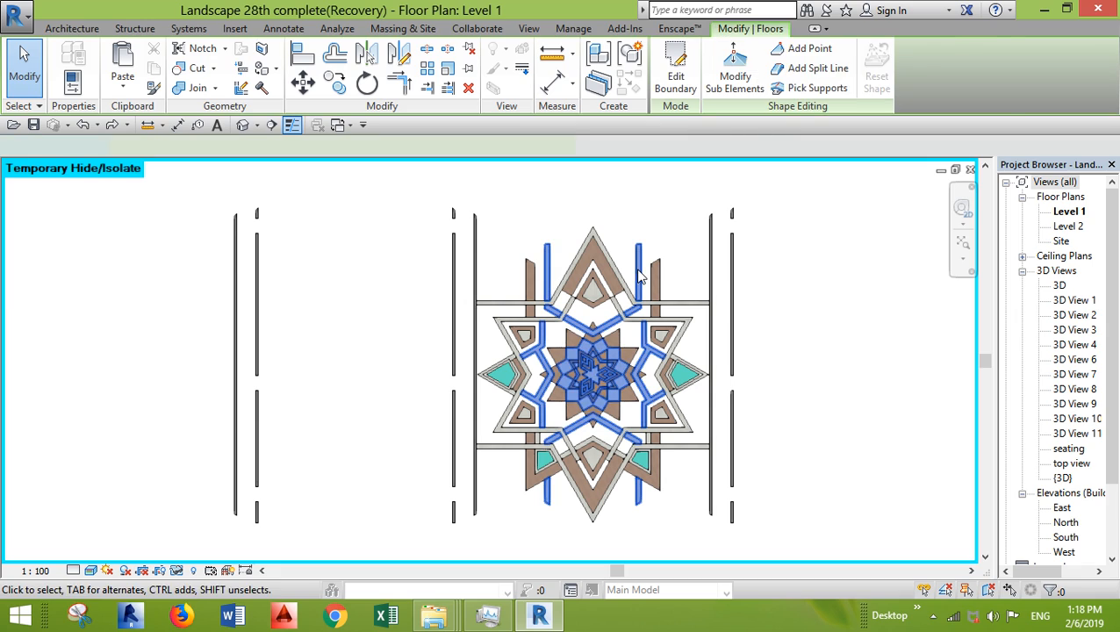
drag(482, 195, 722, 558)
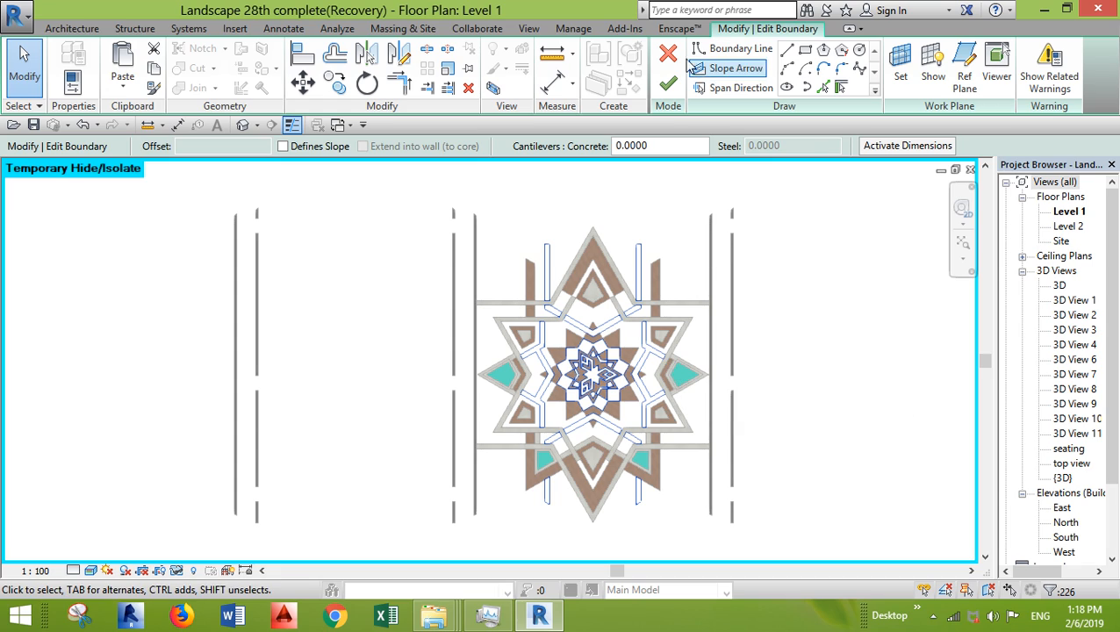
click(668, 54)
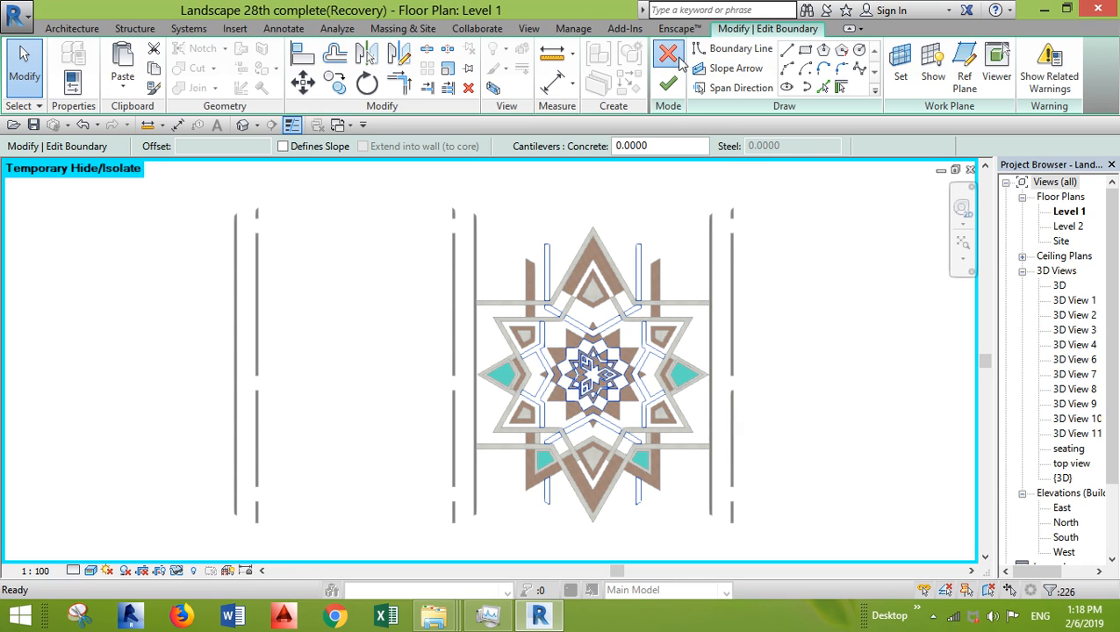
click(123, 85)
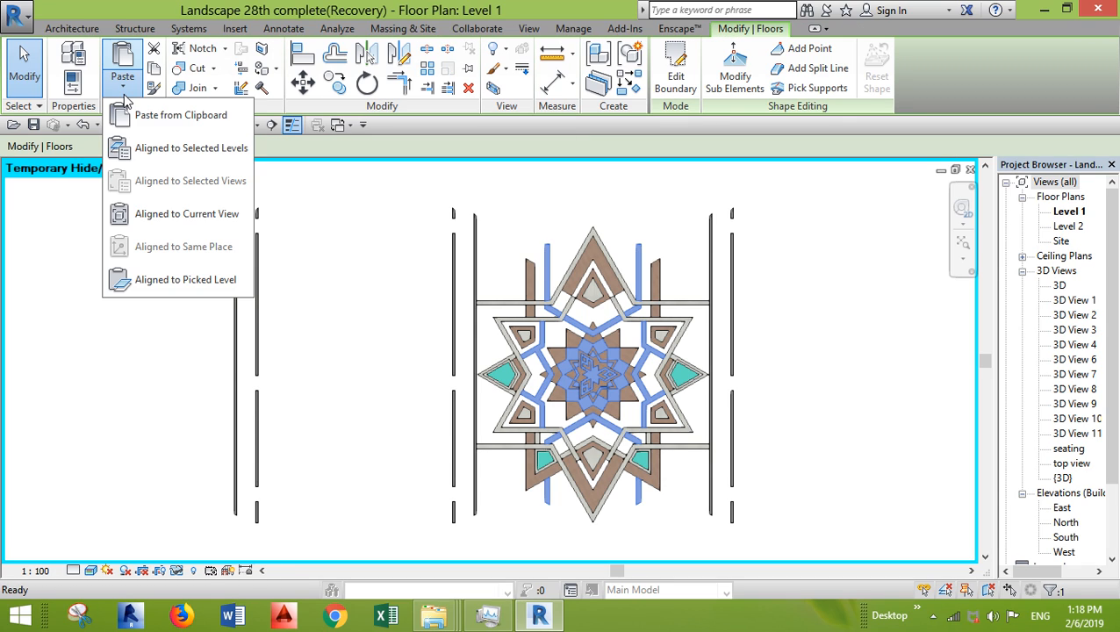
click(163, 215)
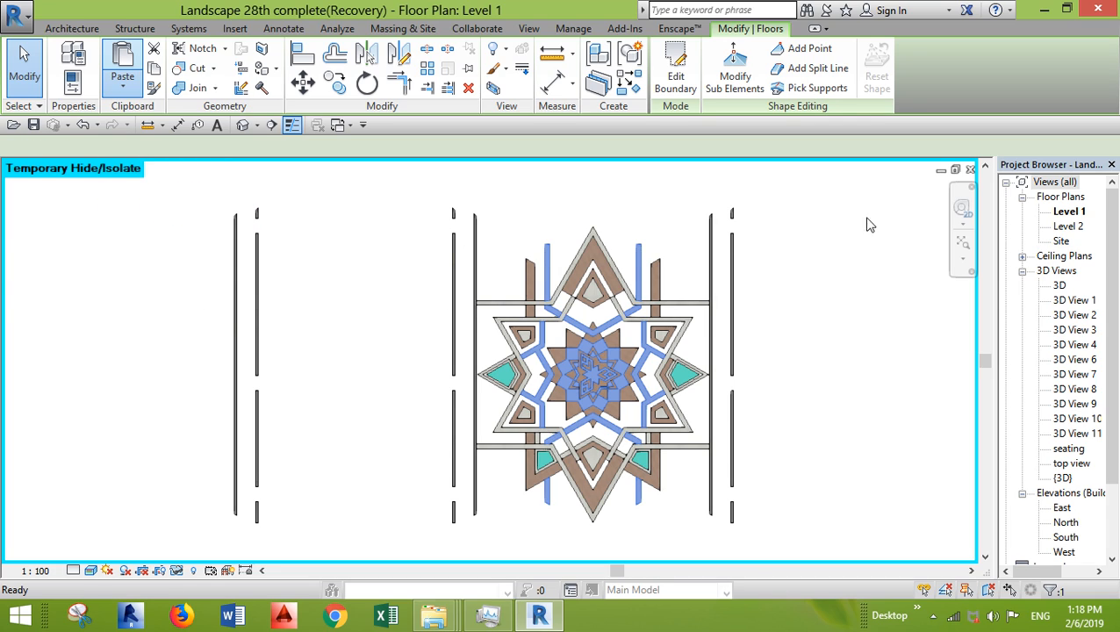
Step: Copy the pasted grey-floor lines into the empty bay left of the pattern, using matching upper corners of the long inner bars as reference points
click(340, 94)
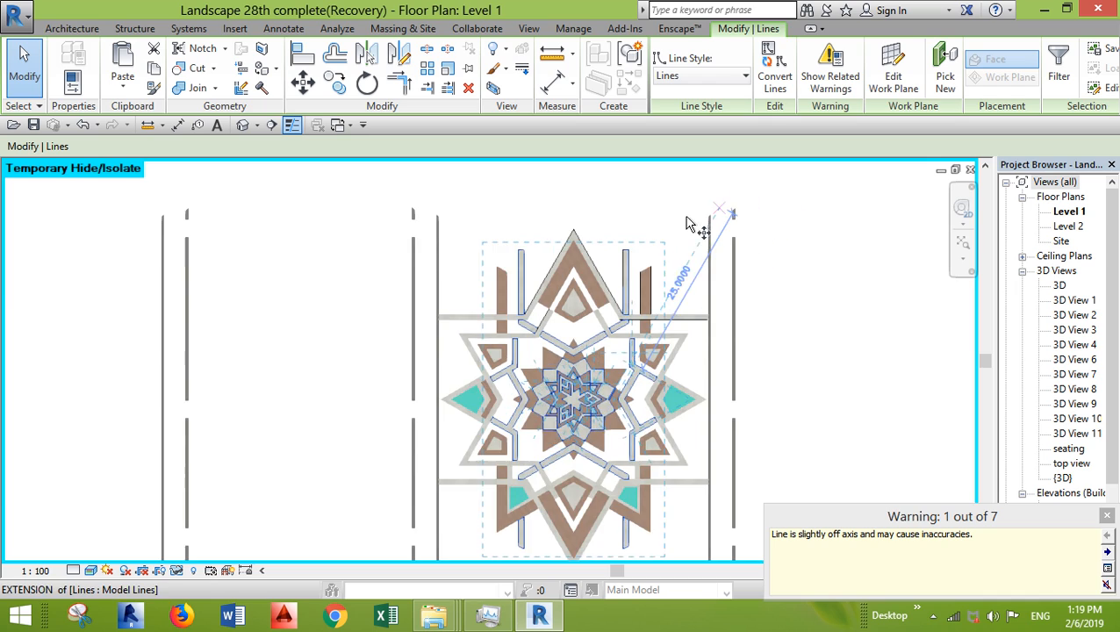
scroll(702, 228, up, 3)
scroll(707, 221, up, 1)
click(721, 224)
middle_drag(395, 241, 939, 255)
scroll(647, 287, down, 1)
scroll(647, 287, down, 1)
scroll(407, 263, down, 2)
scroll(291, 256, up, 4)
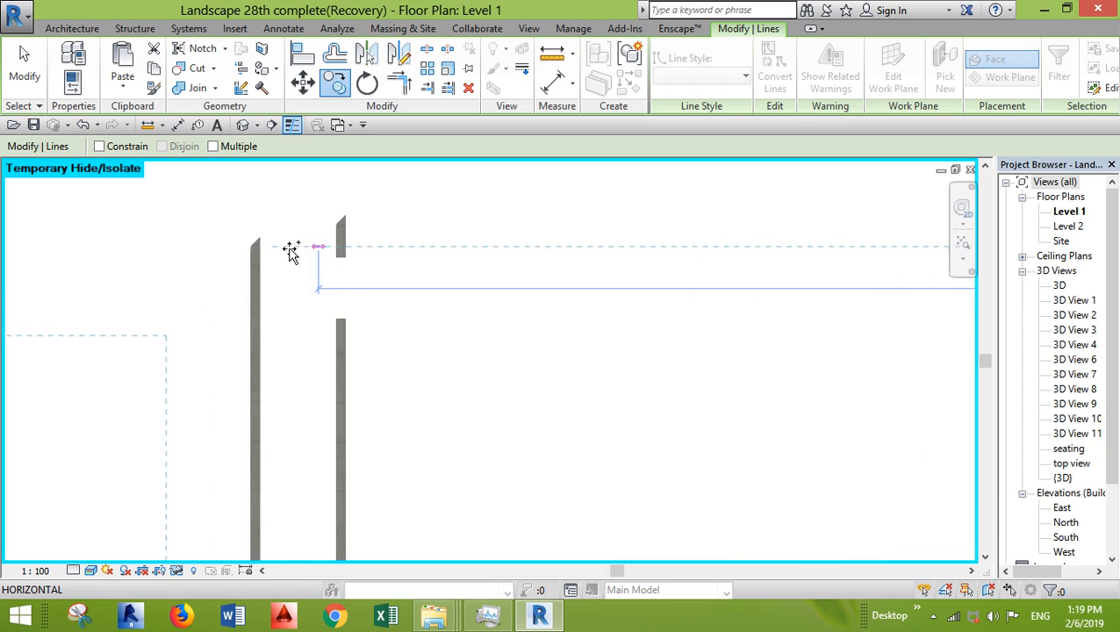
scroll(261, 249, up, 1)
click(242, 249)
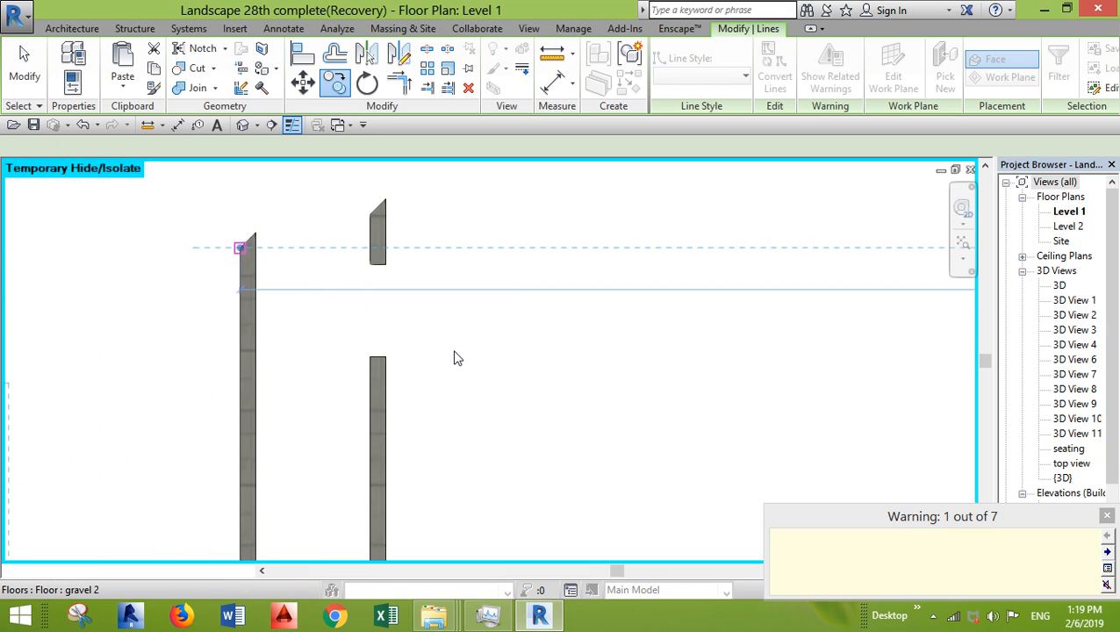
scroll(454, 357, down, 2)
click(516, 422)
middle_drag(565, 455, 1042, 153)
scroll(1025, 155, down, 2)
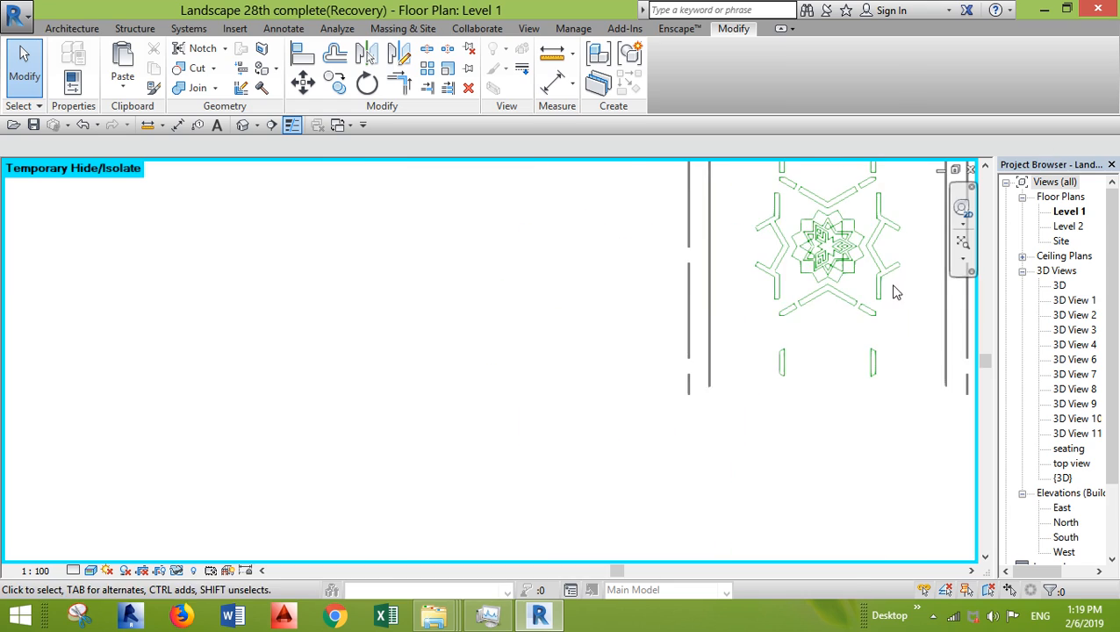
middle_drag(893, 305, 420, 399)
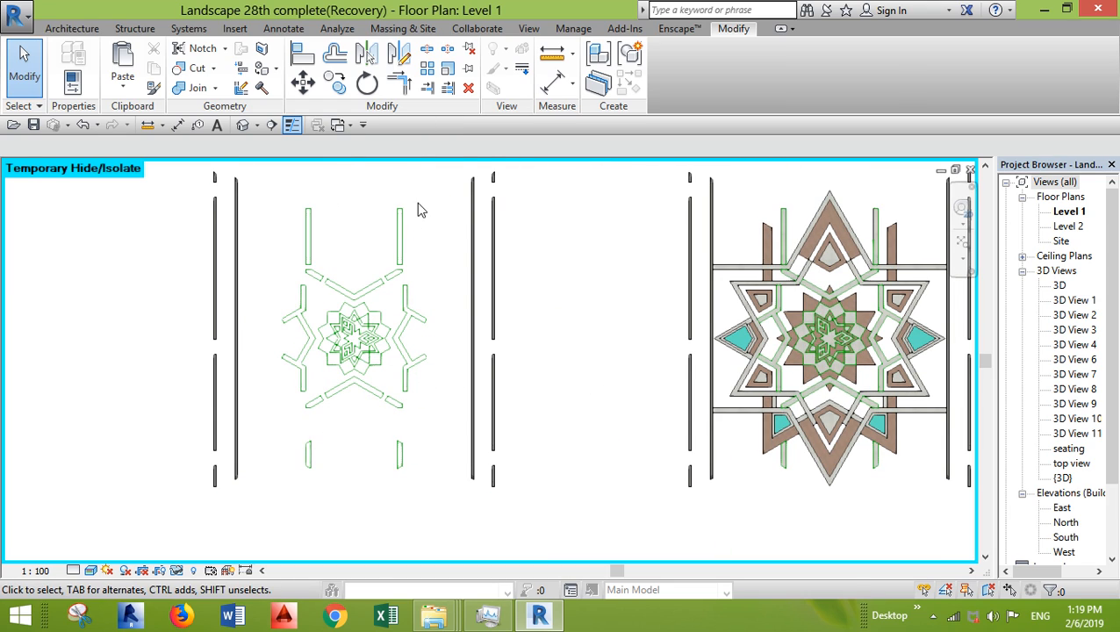
drag(370, 254, 370, 257)
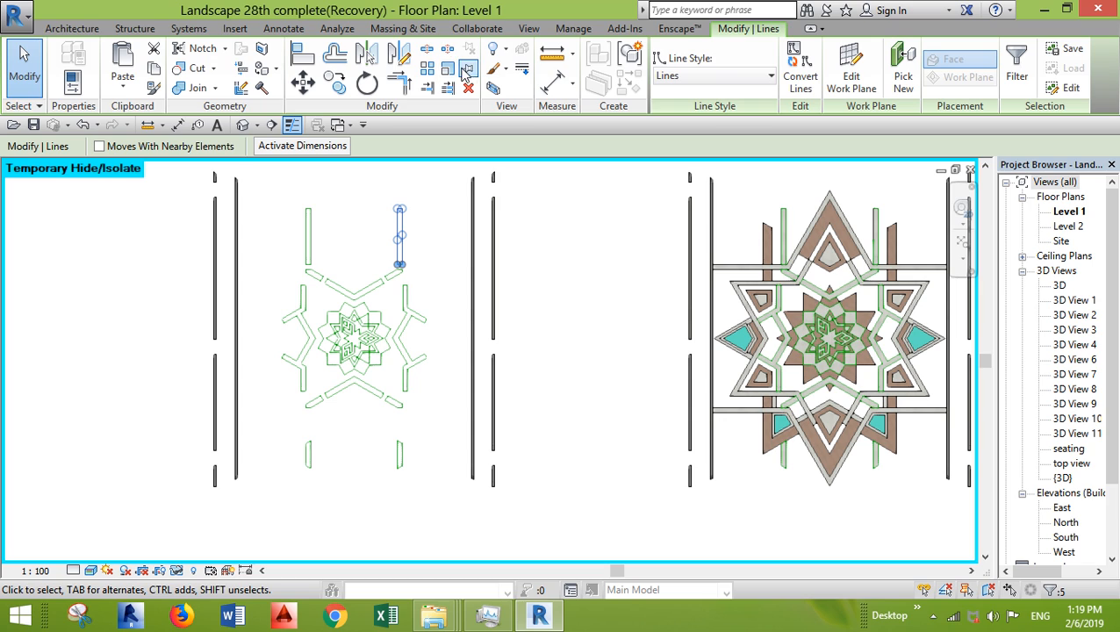
click(533, 230)
Step: Copy all boundary lines of the brown star floor, finish its boundary edit, and paste them aligned to the current view
scroll(546, 436, down, 1)
middle_drag(586, 467, 490, 479)
scroll(702, 298, up, 4)
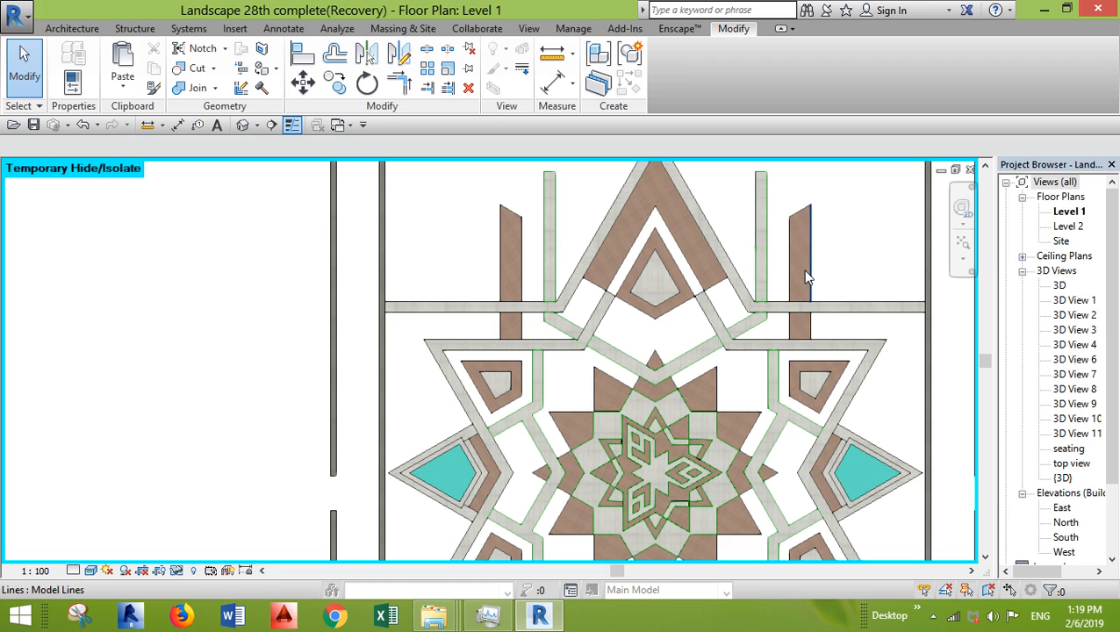
key(Tab)
double_click(809, 271)
scroll(807, 270, down, 3)
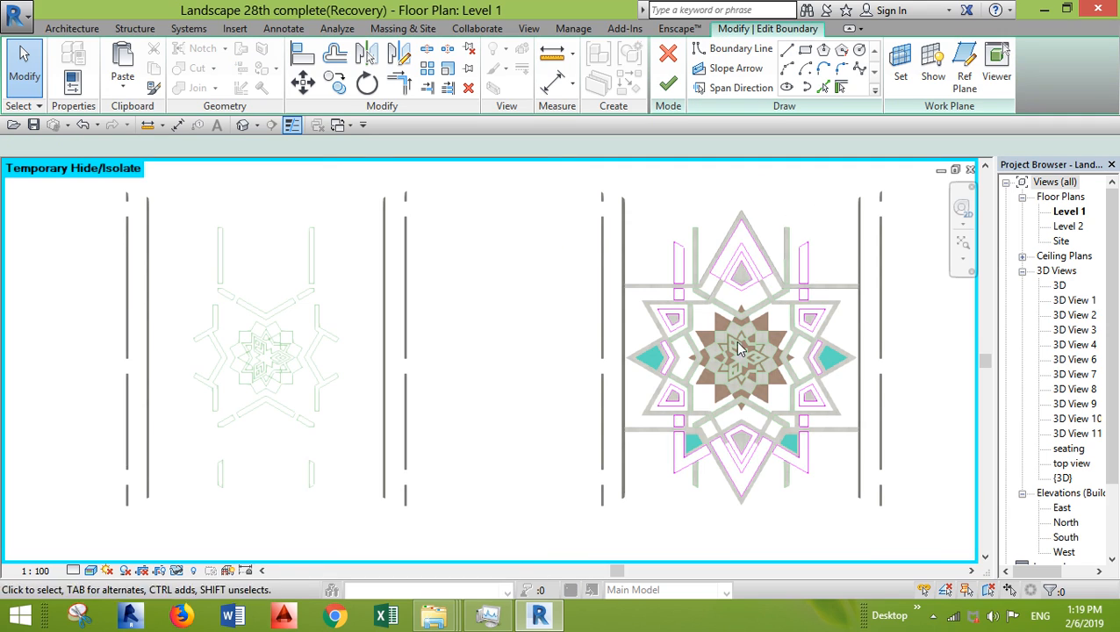
middle_drag(635, 267, 529, 253)
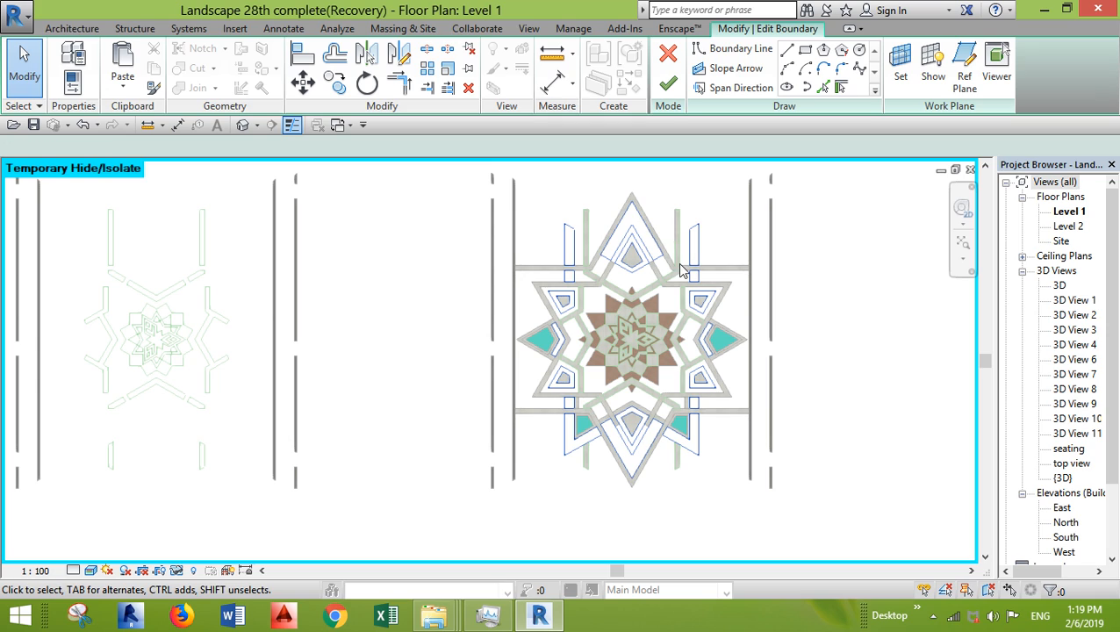
click(667, 84)
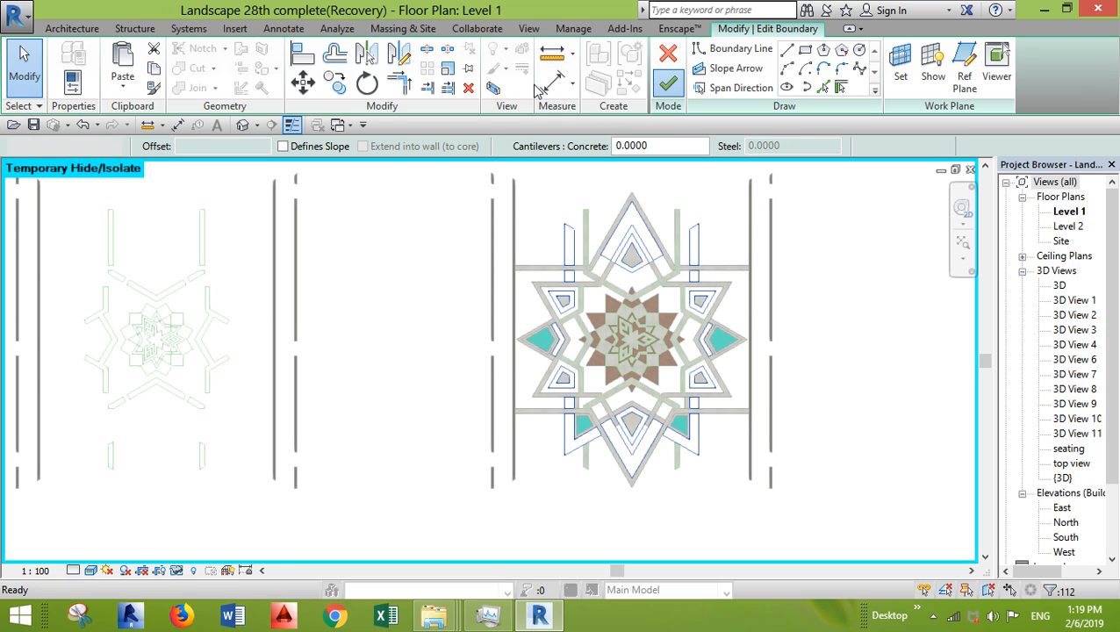
click(124, 91)
click(183, 210)
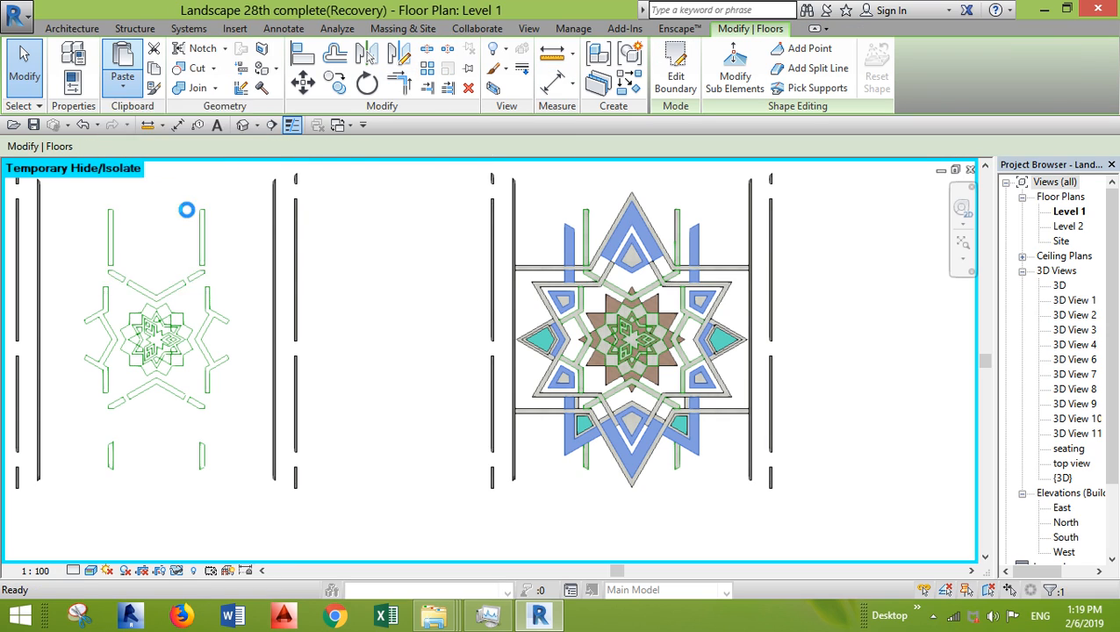
Step: Copy the pasted brown-floor lines into the empty bay left of the pattern, using matching upper corners of the bay's long inner bars as reference points
click(335, 81)
scroll(740, 185, up, 4)
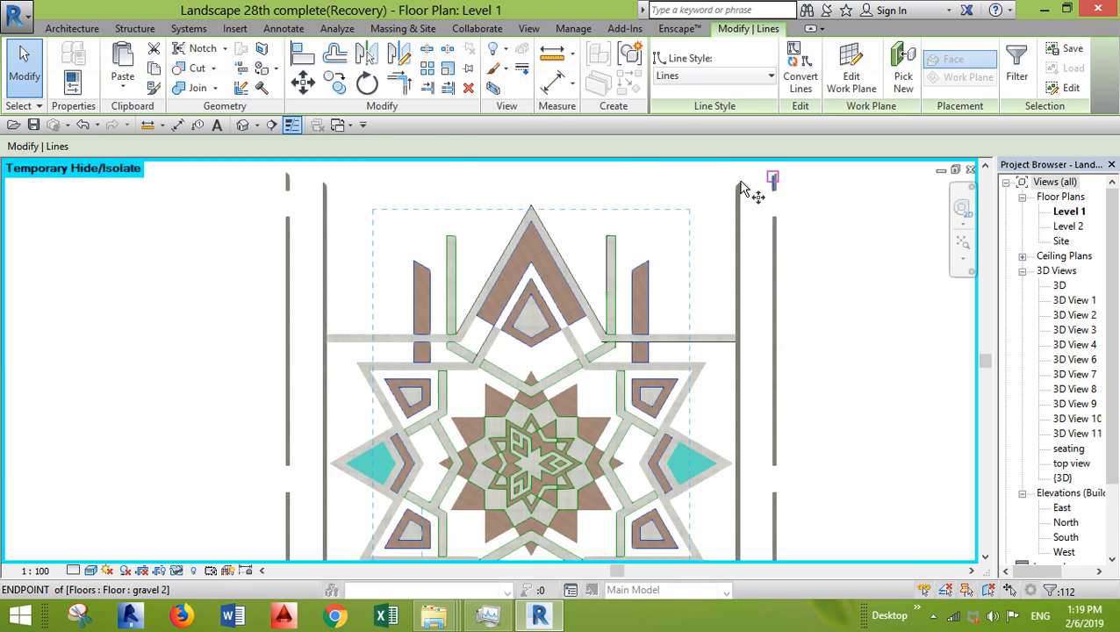
click(736, 189)
middle_drag(572, 227, 910, 282)
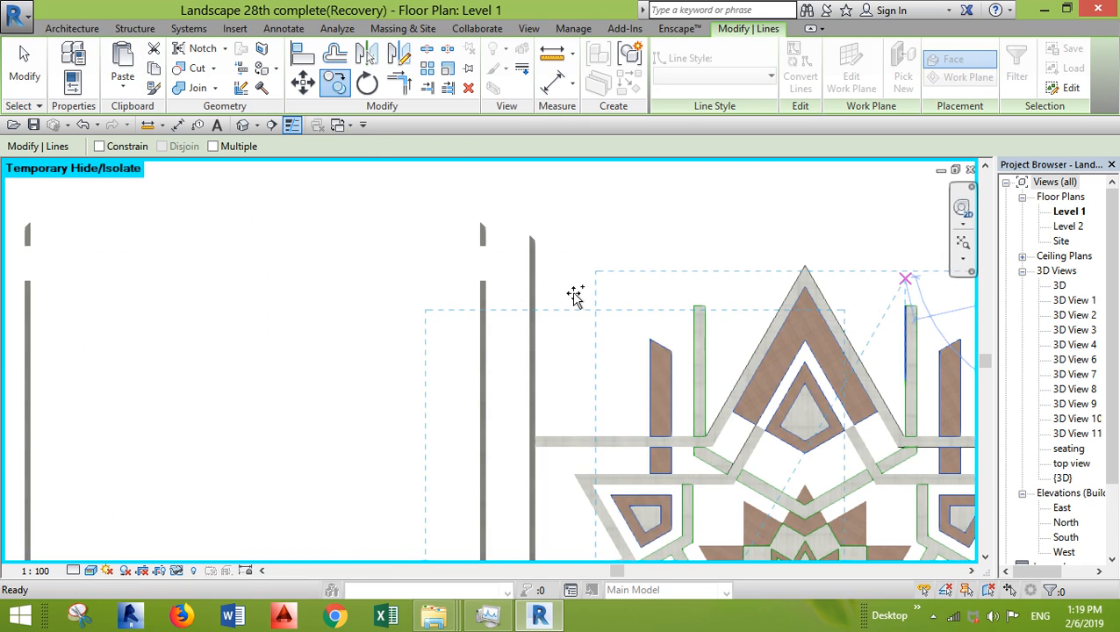
scroll(921, 288, down, 2)
scroll(301, 258, up, 2)
click(303, 252)
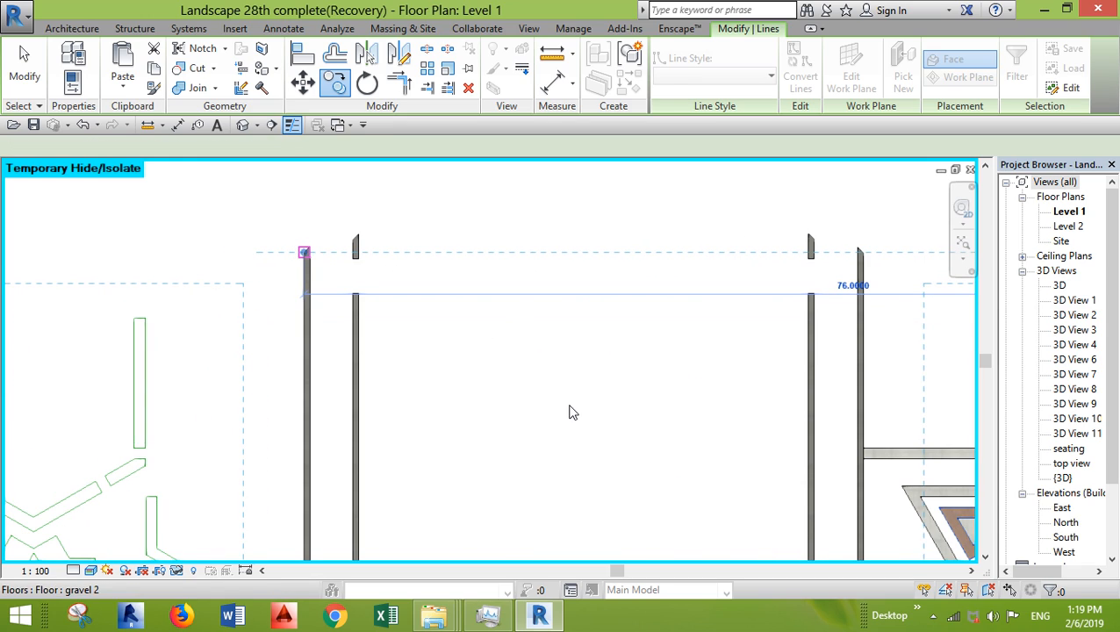
click(571, 413)
scroll(571, 412, down, 2)
scroll(580, 327, down, 2)
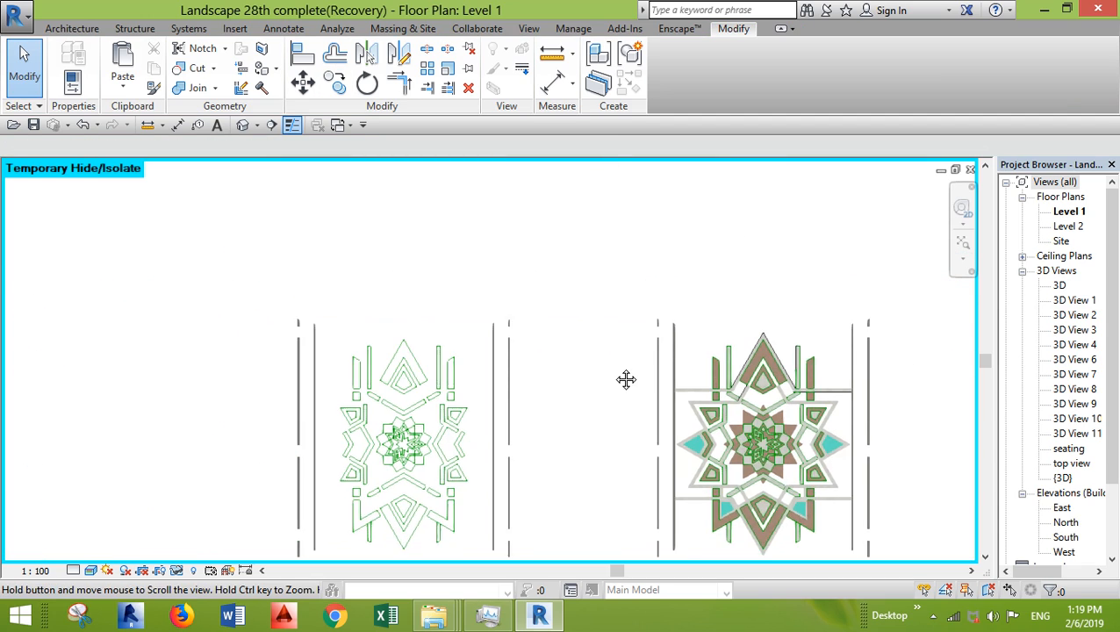
middle_drag(695, 380, 705, 296)
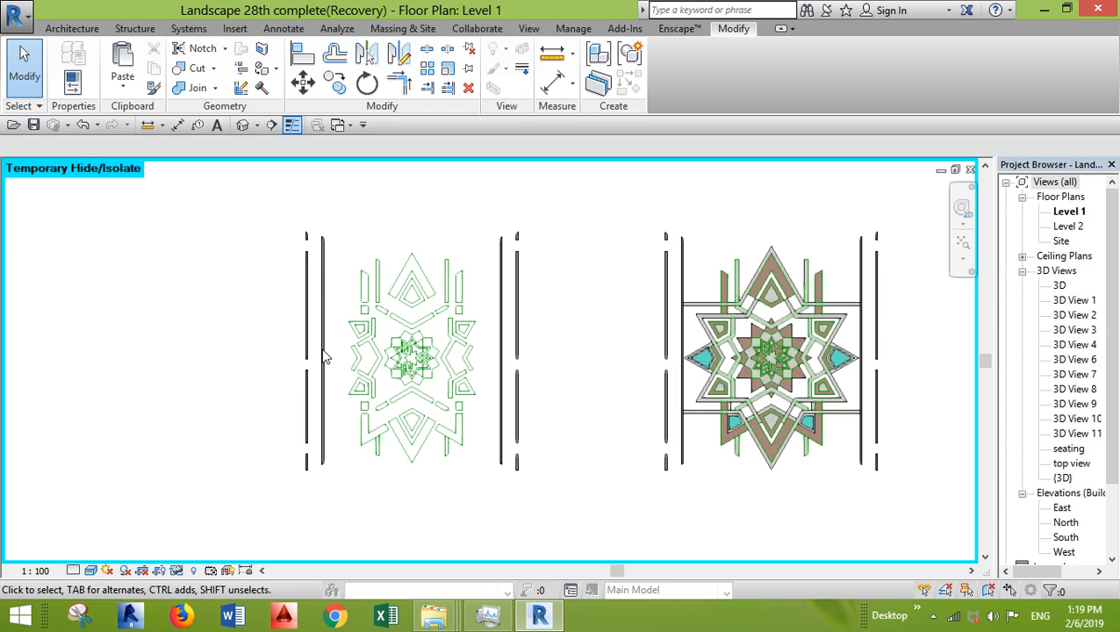
Step: Scale all the copied star lines graphically from the upper crossbar's left end, stretching the full crossbar length to 44.1
scroll(580, 392, down, 2)
middle_drag(588, 390, 588, 134)
scroll(543, 365, up, 2)
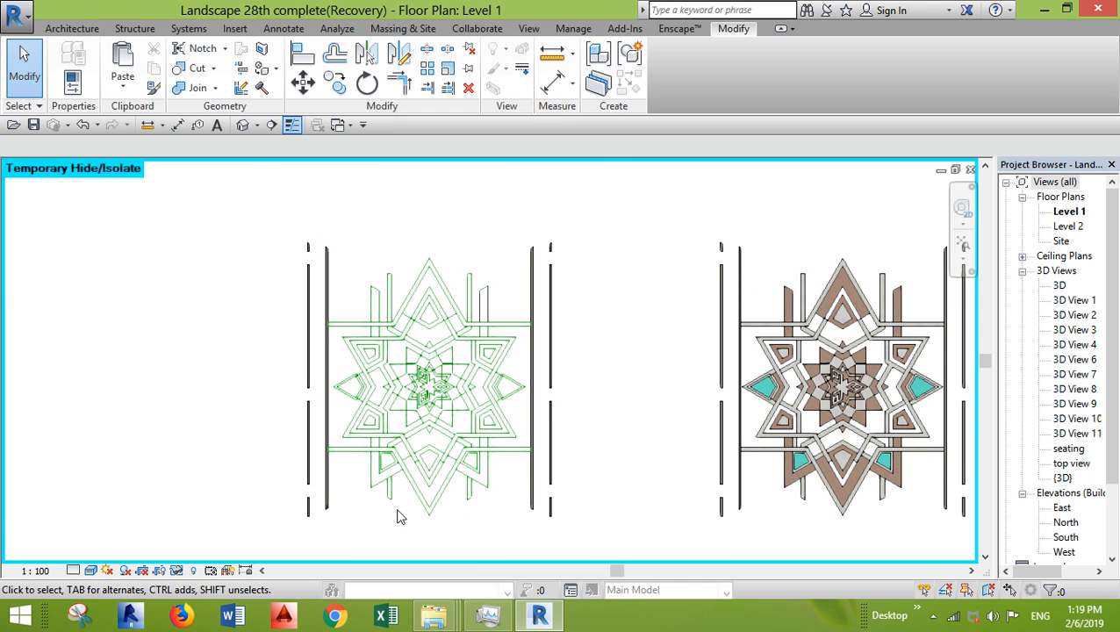
scroll(360, 483, down, 1)
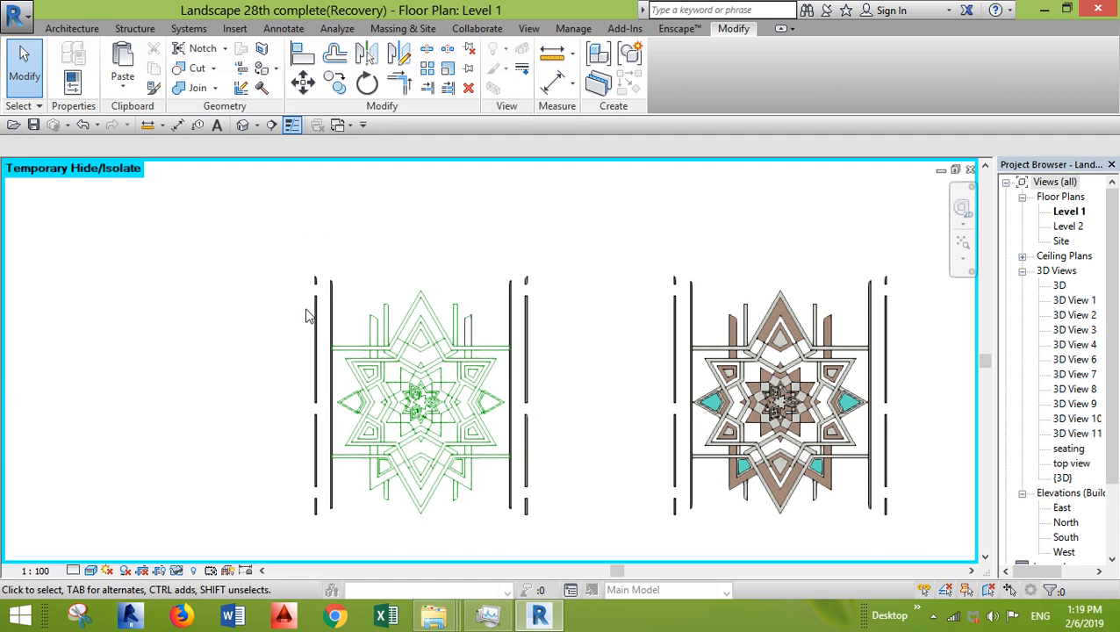
scroll(308, 309, up, 1)
click(369, 351)
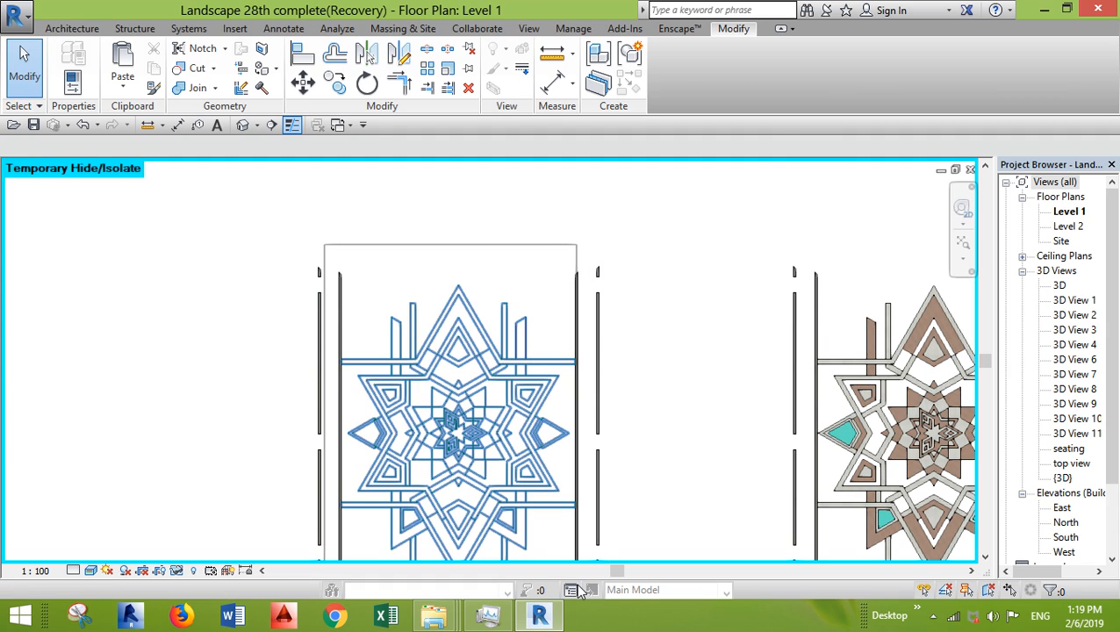
drag(586, 566, 588, 567)
middle_drag(657, 474, 654, 399)
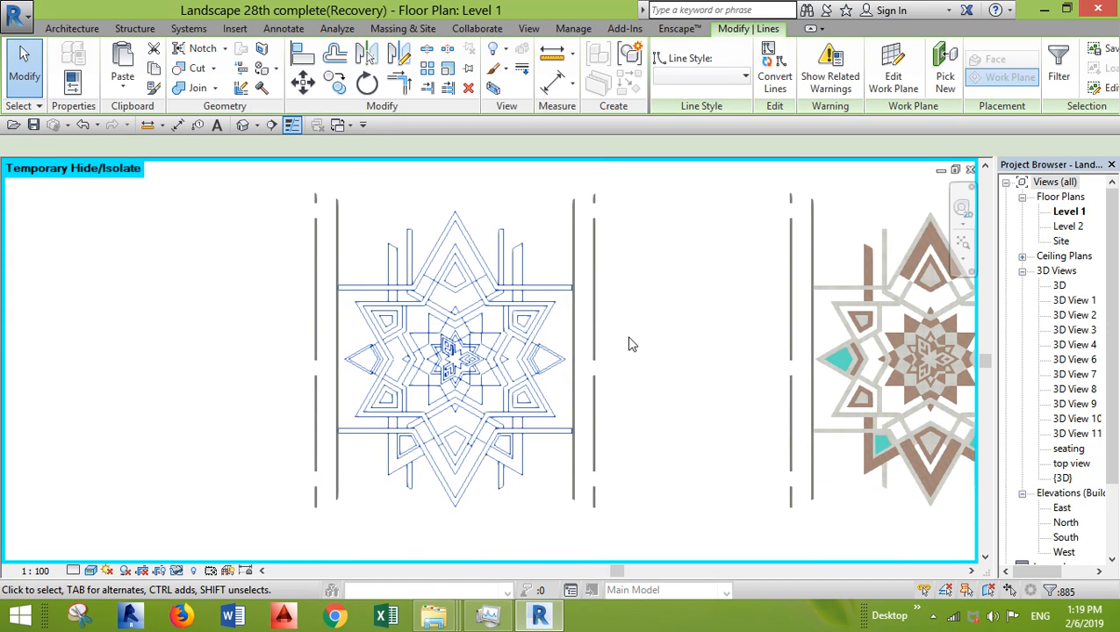
click(446, 77)
scroll(351, 272, up, 2)
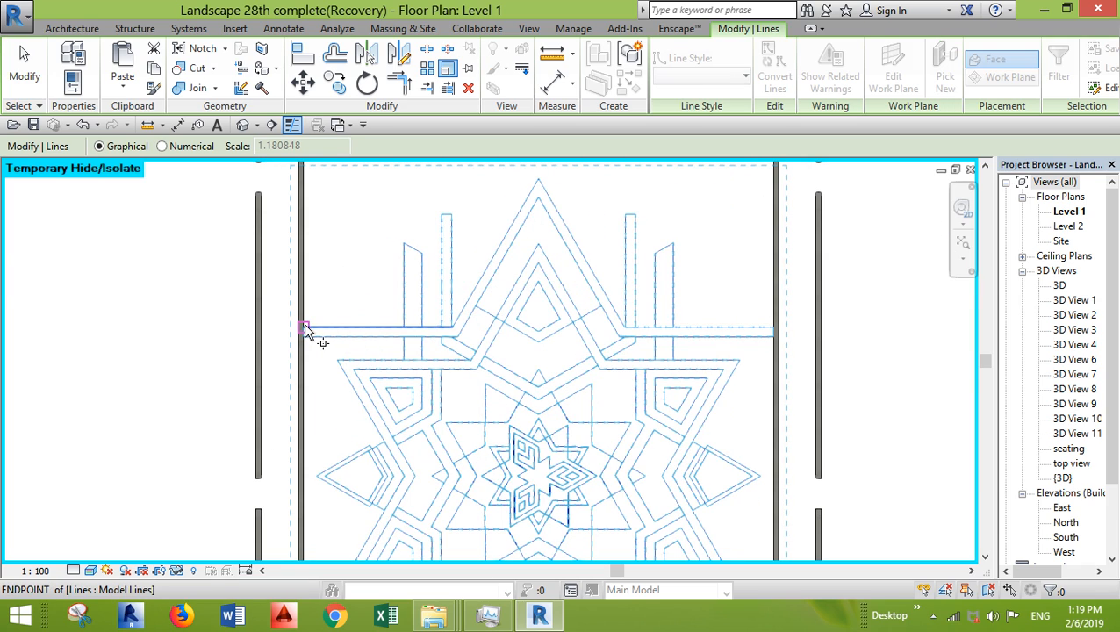
click(305, 329)
click(785, 329)
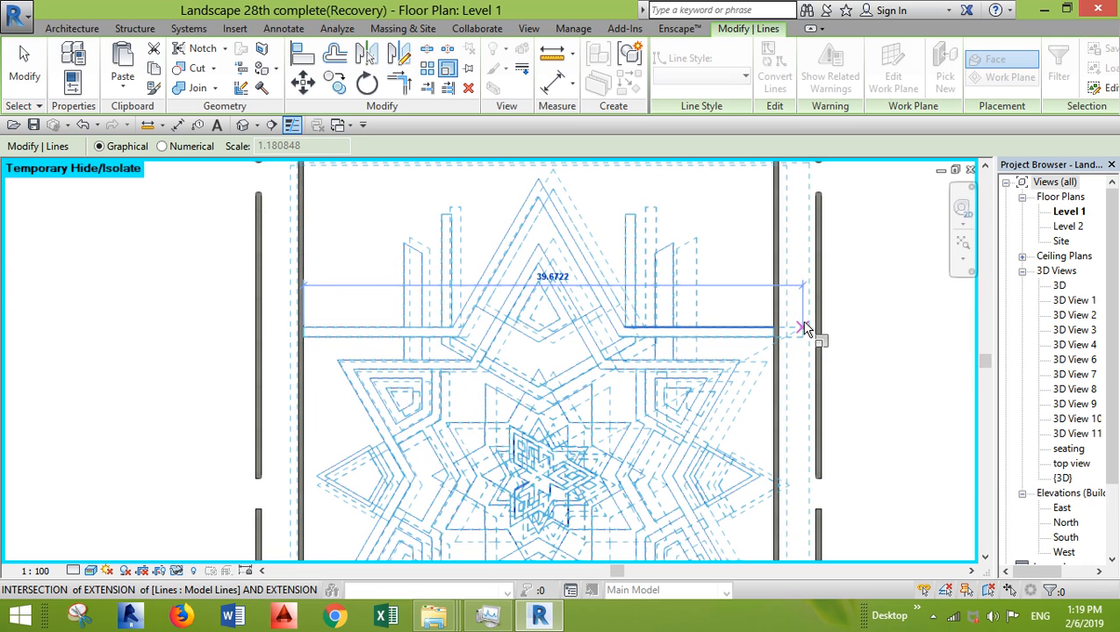
text(44.1)
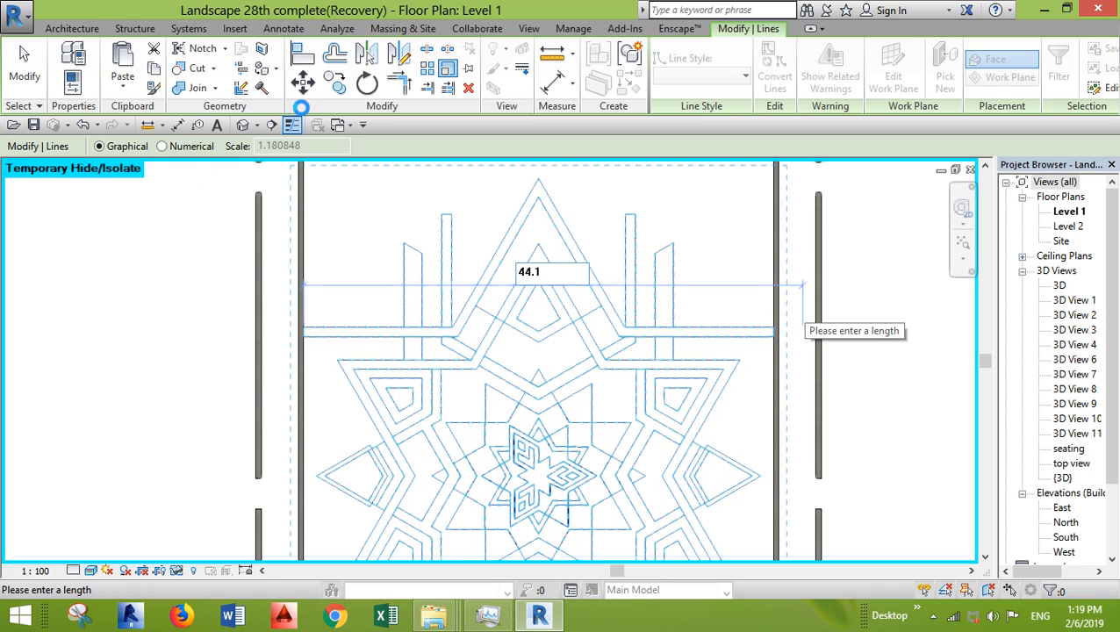
key(Return)
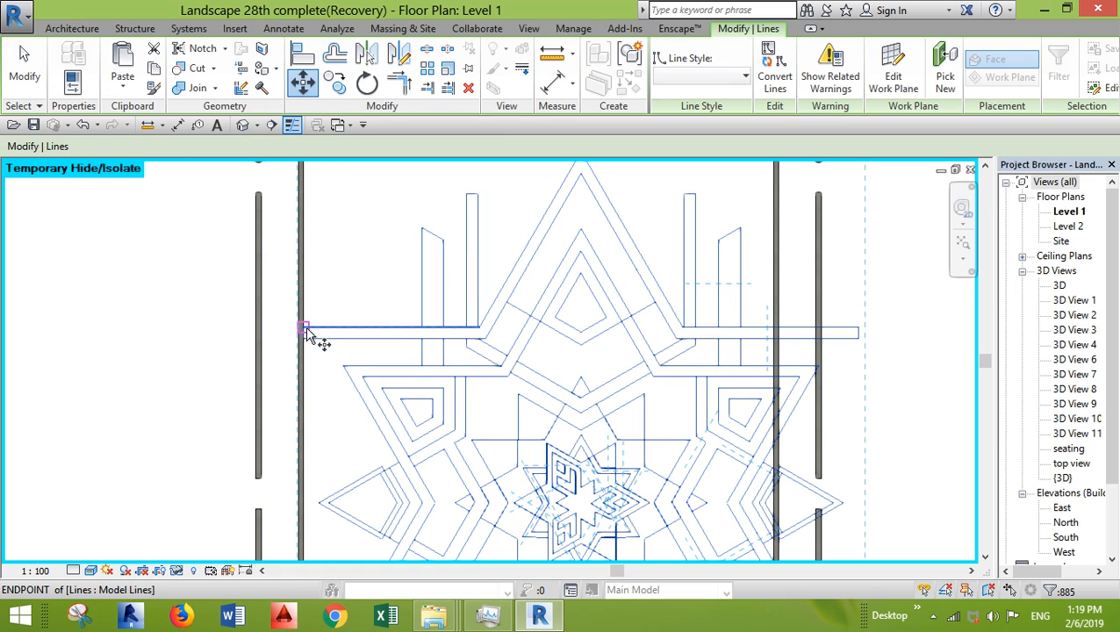
Step: Move the scaled star lines left so the upper crossbar's left end meets the inner edge of the bay's outer bar
key(m)
key(v)
click(303, 328)
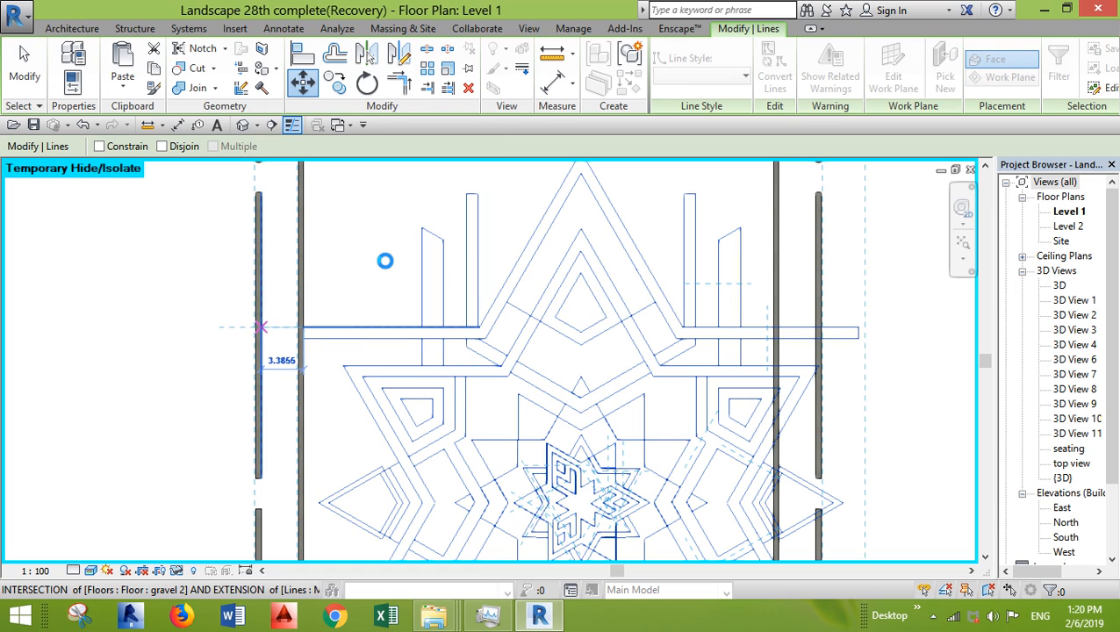
click(353, 205)
scroll(412, 306, down, 1)
scroll(604, 387, down, 4)
middle_drag(670, 393, 645, 283)
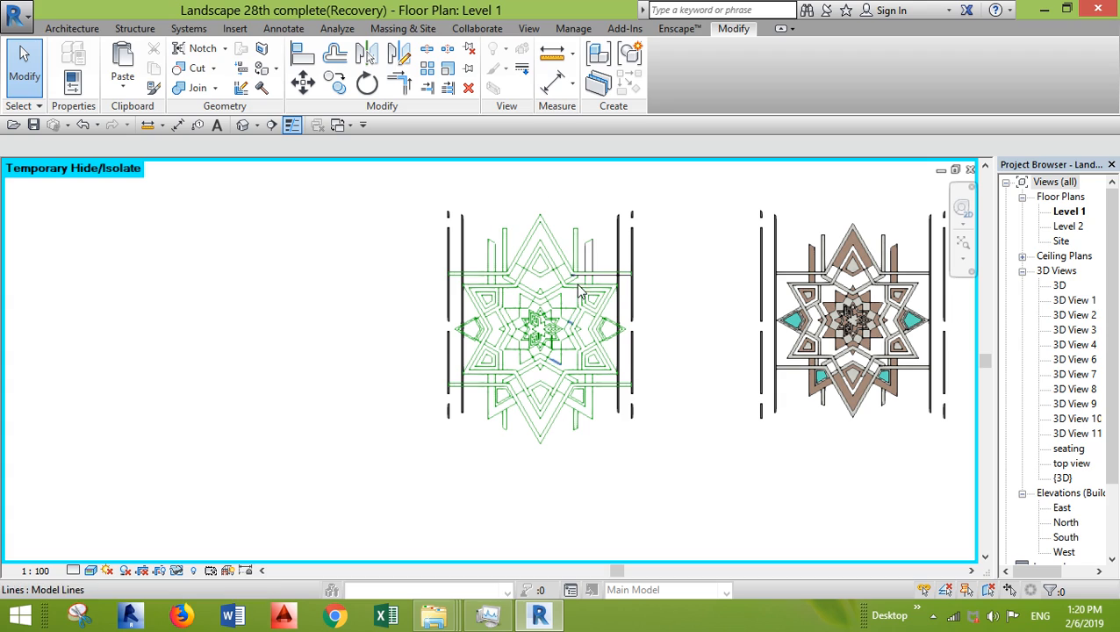
middle_drag(693, 395, 603, 317)
scroll(601, 316, down, 2)
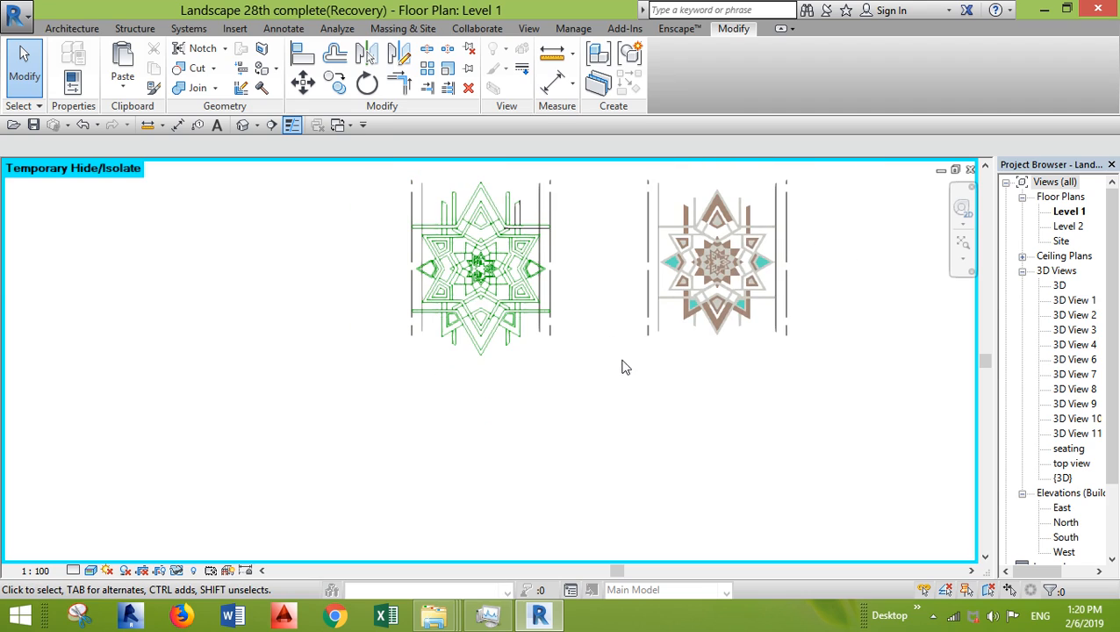
Step: Edit the boundary of the outer brown floor and scale all its lines graphically, using the upper crossbar's full width as reference and 44.1 as new length
scroll(693, 210, up, 4)
click(693, 230)
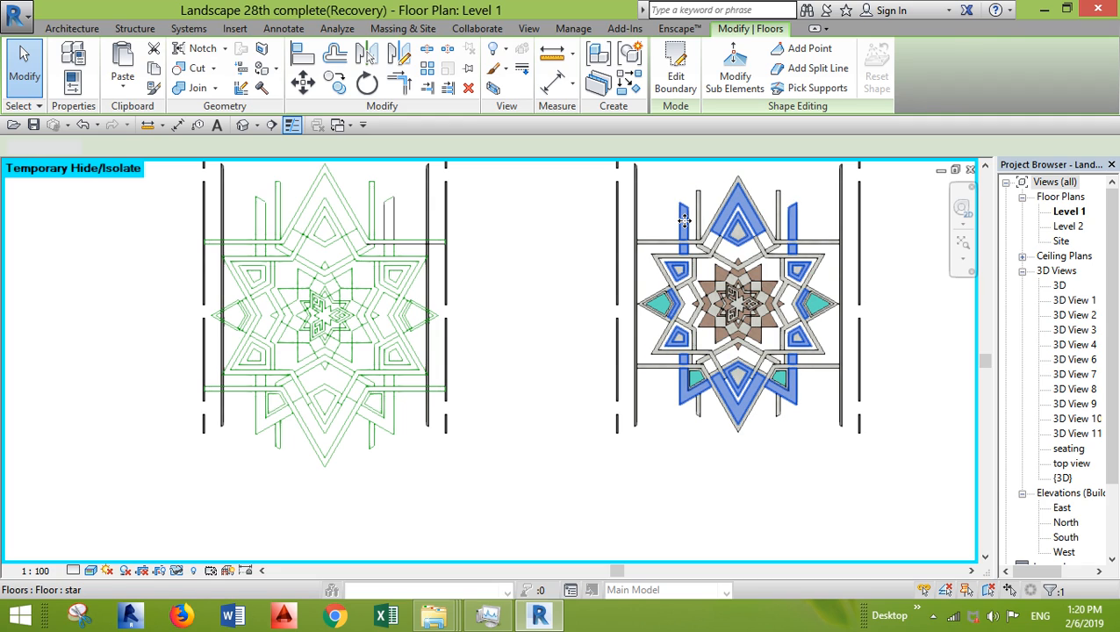
double_click(684, 221)
middle_drag(655, 170, 620, 205)
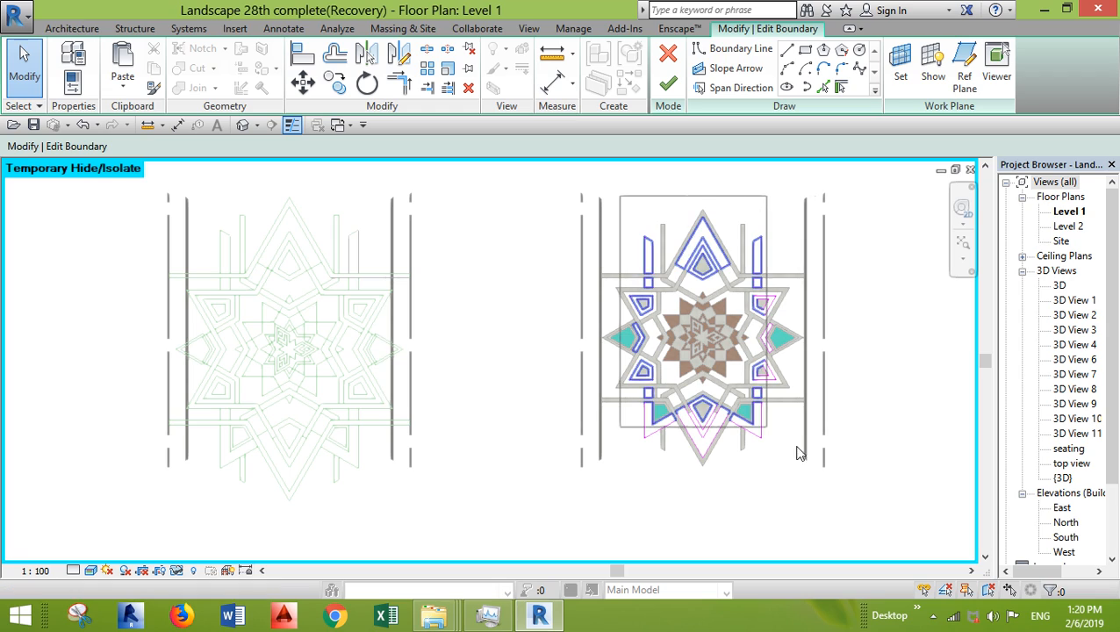
mouse_move(799, 453)
mouse_down()
mouse_move(867, 504)
mouse_move(825, 468)
mouse_up()
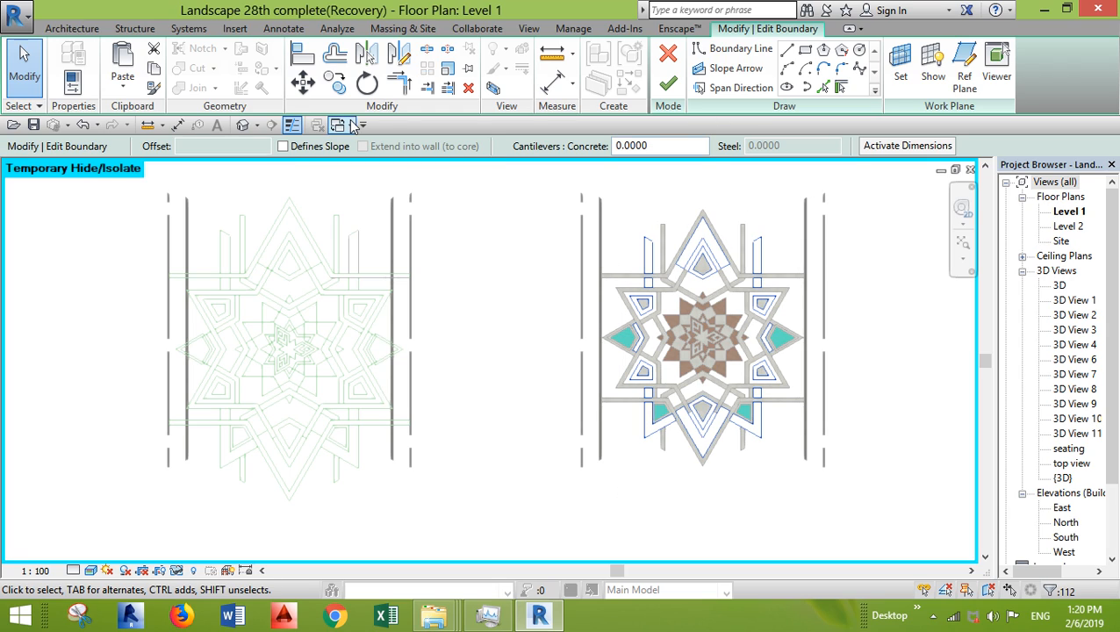
click(448, 68)
scroll(614, 281, up, 5)
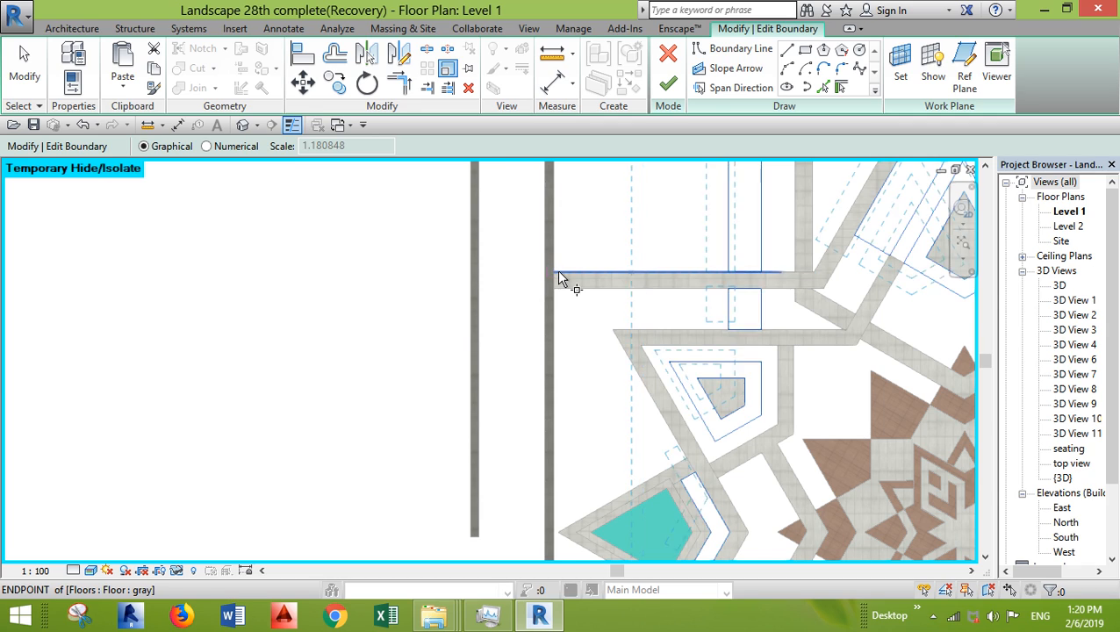
scroll(562, 279, down, 5)
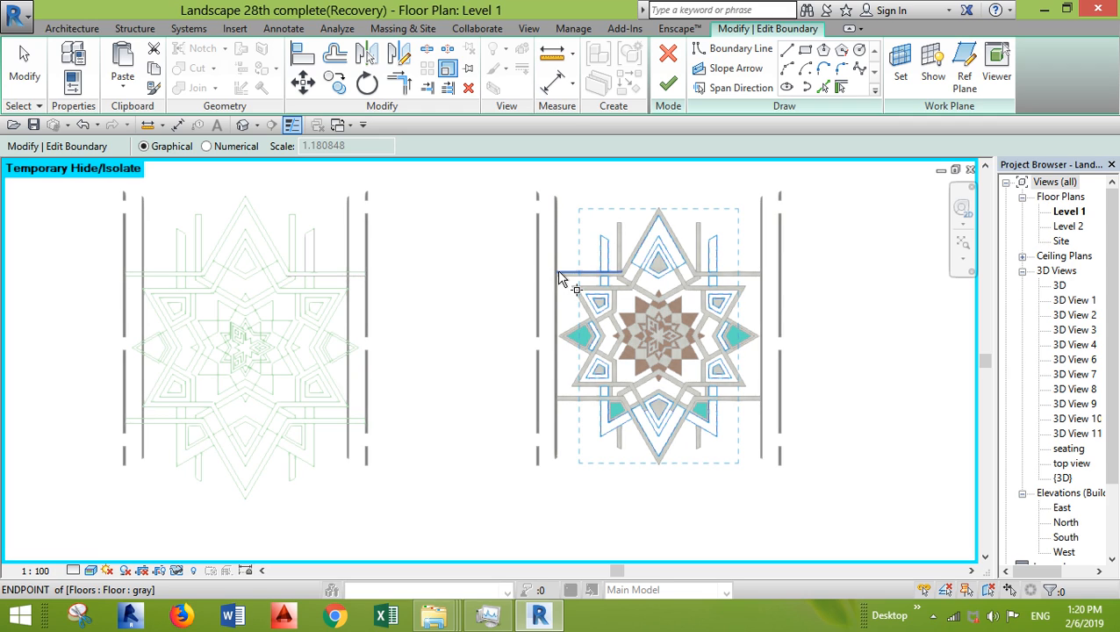
scroll(562, 279, up, 5)
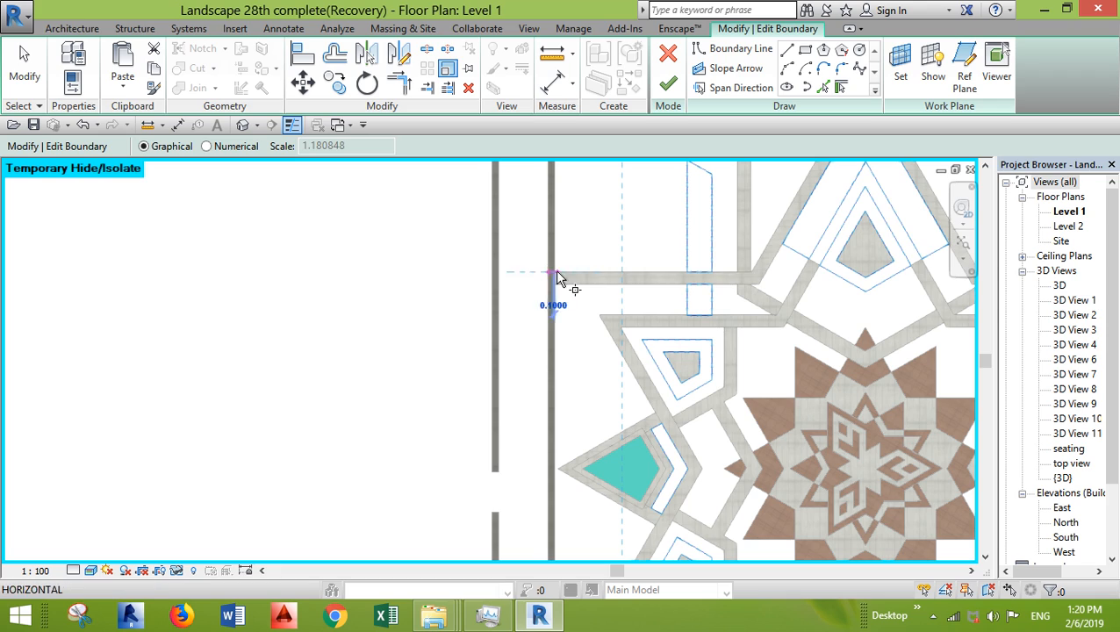
middle_drag(558, 279, 363, 330)
scroll(707, 295, down, 2)
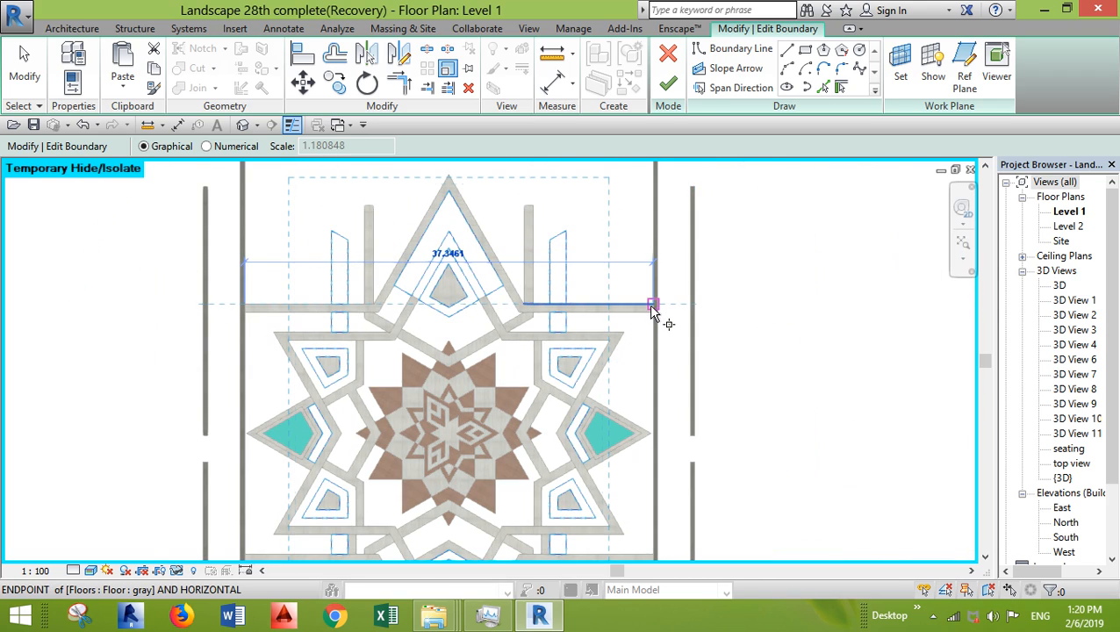
text(44.1)
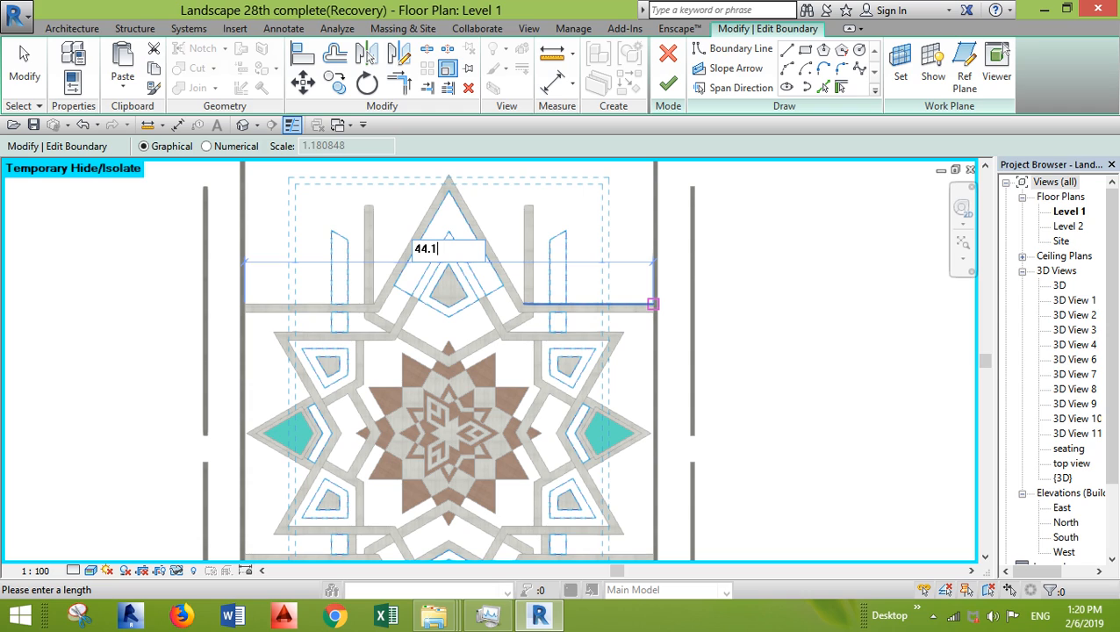
key(Return)
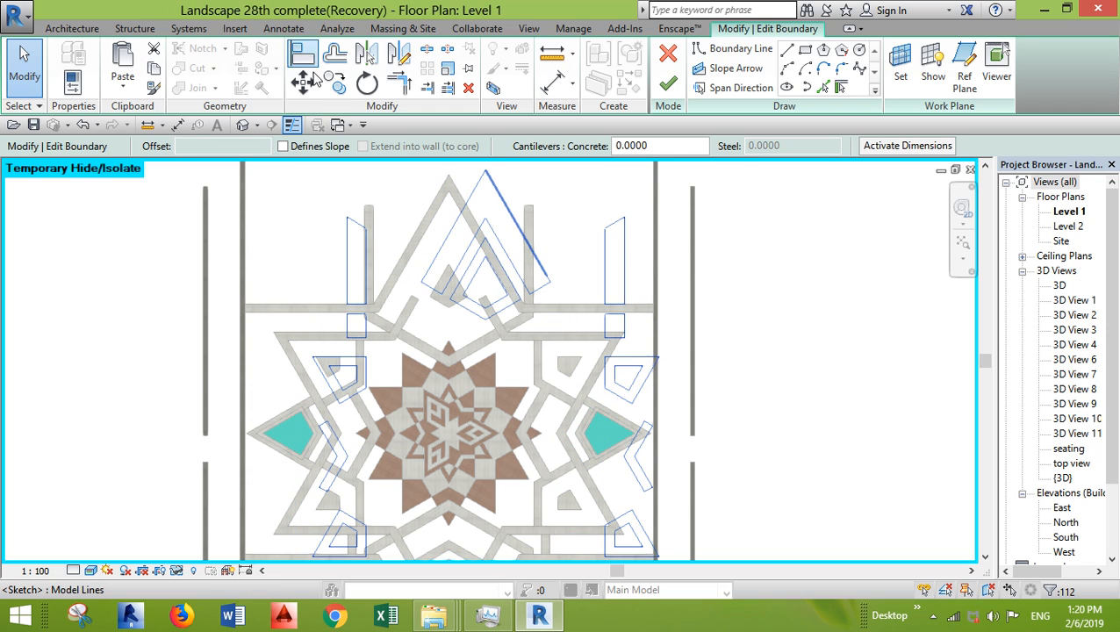
Step: Move the scaled brown boundary by its upper tip onto the matching tip of the enlarged line pattern and finish the boundary edit
click(315, 89)
click(487, 174)
middle_drag(441, 264, 983, 313)
scroll(965, 312, down, 2)
scroll(474, 264, up, 5)
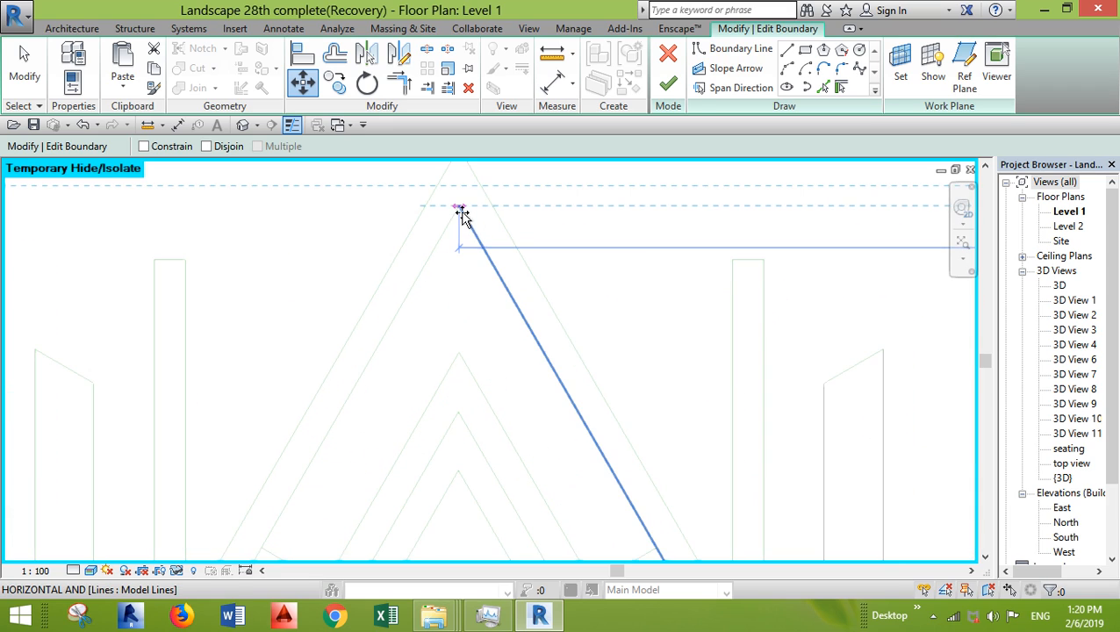
click(458, 208)
scroll(512, 313, down, 6)
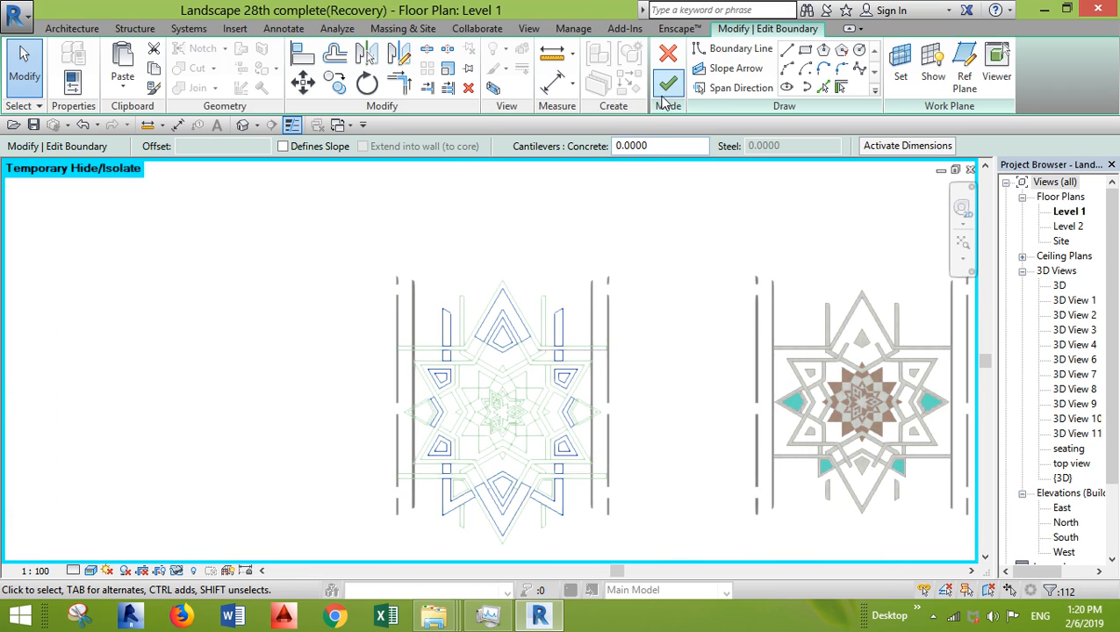
middle_drag(713, 474, 558, 473)
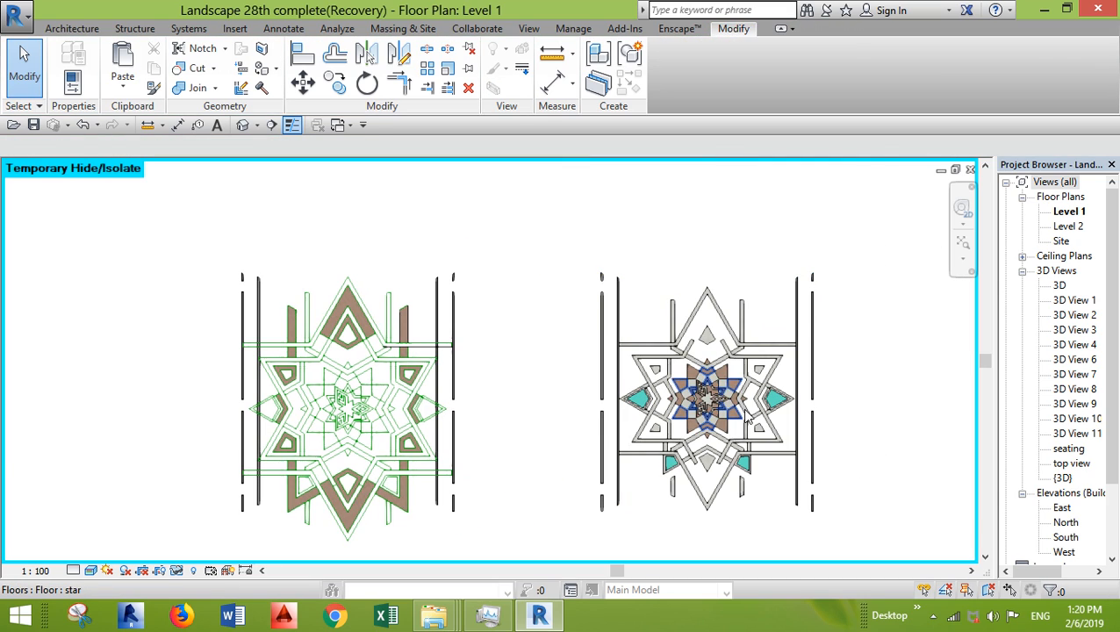
Step: Edit the boundary of the grey rosette floor and scale all its lines graphically, using the inner bars' spacing as reference and 44.1 as new length
scroll(730, 358, up, 3)
double_click(757, 278)
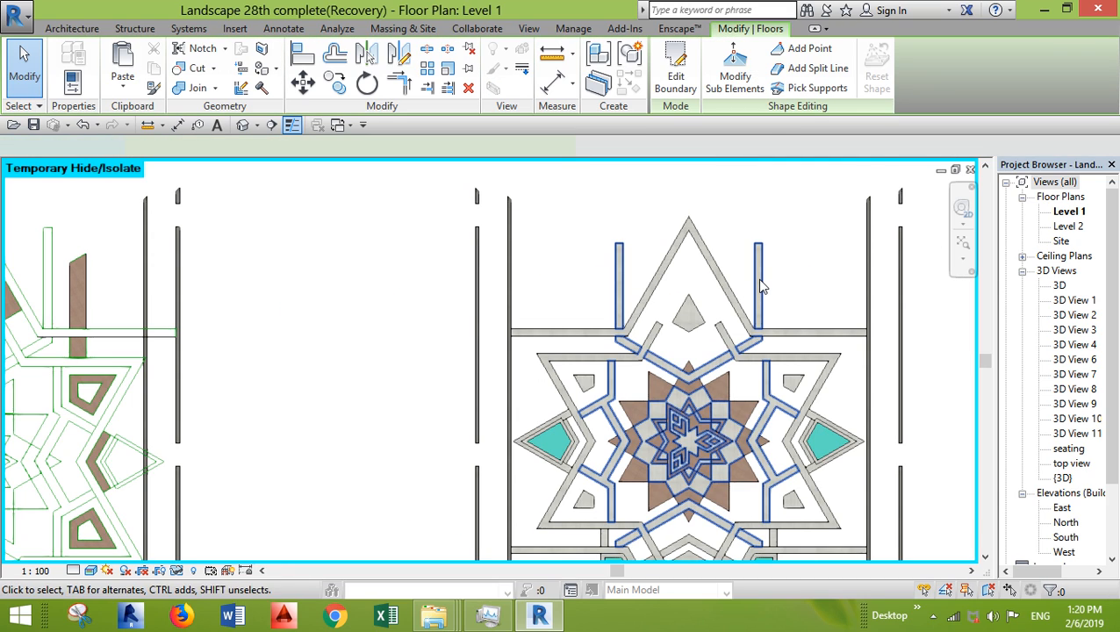
middle_drag(768, 395, 758, 386)
scroll(520, 195, down, 4)
drag(569, 197, 754, 531)
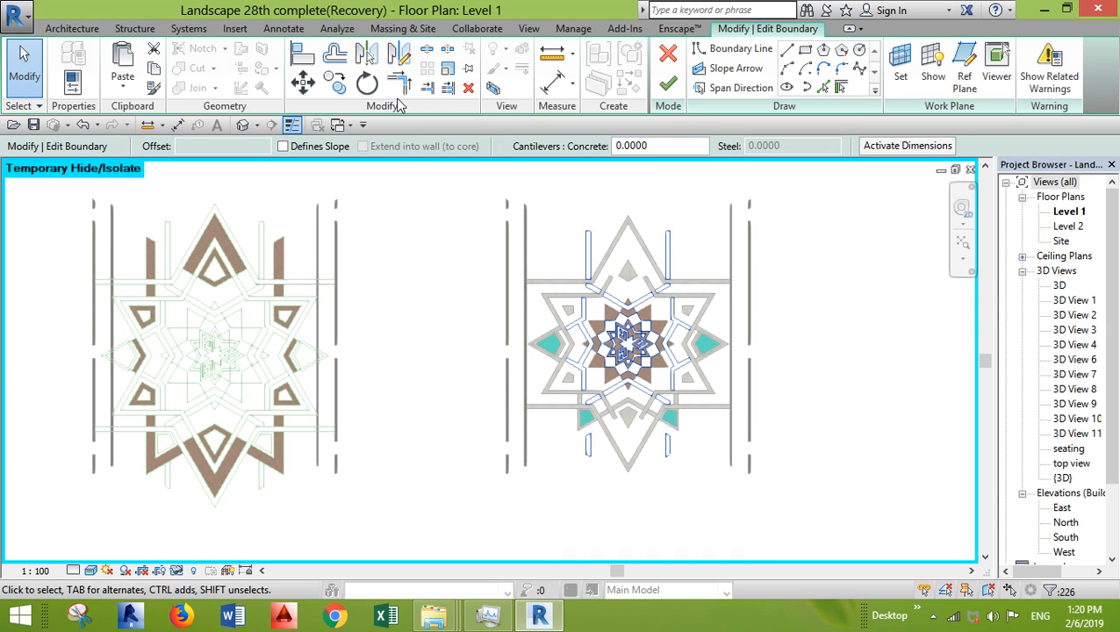
click(449, 72)
scroll(512, 200, up, 2)
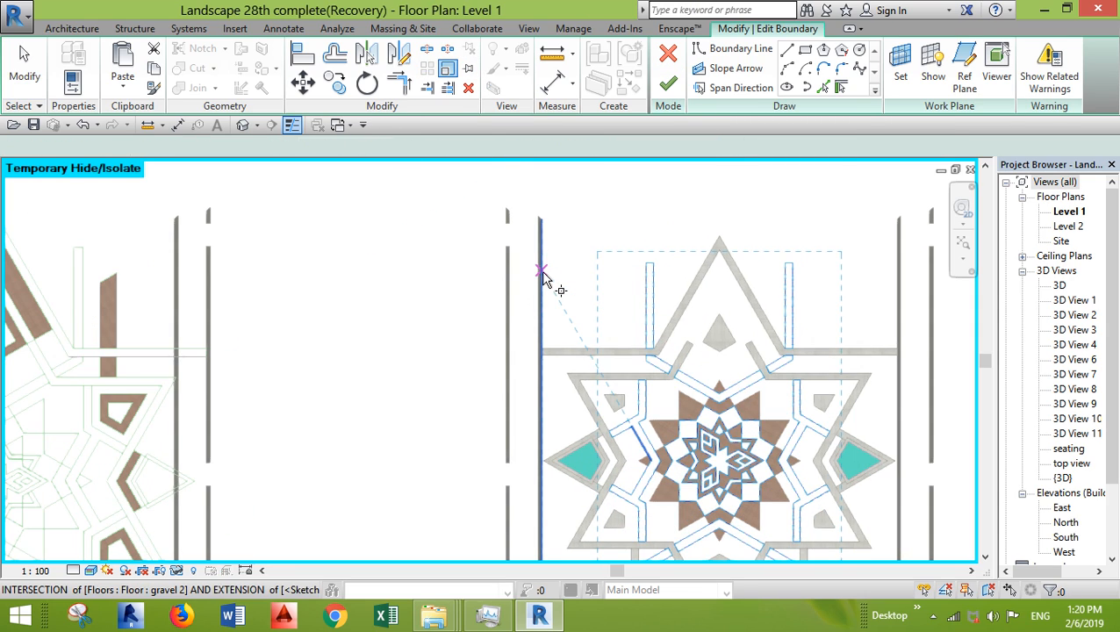
click(540, 269)
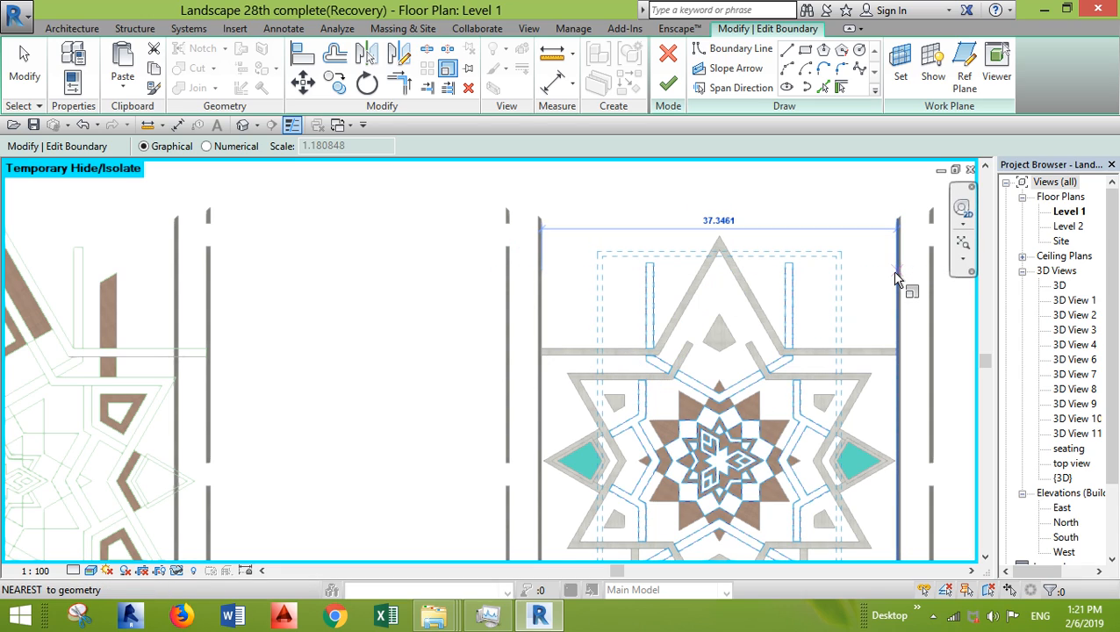
text(44.1)
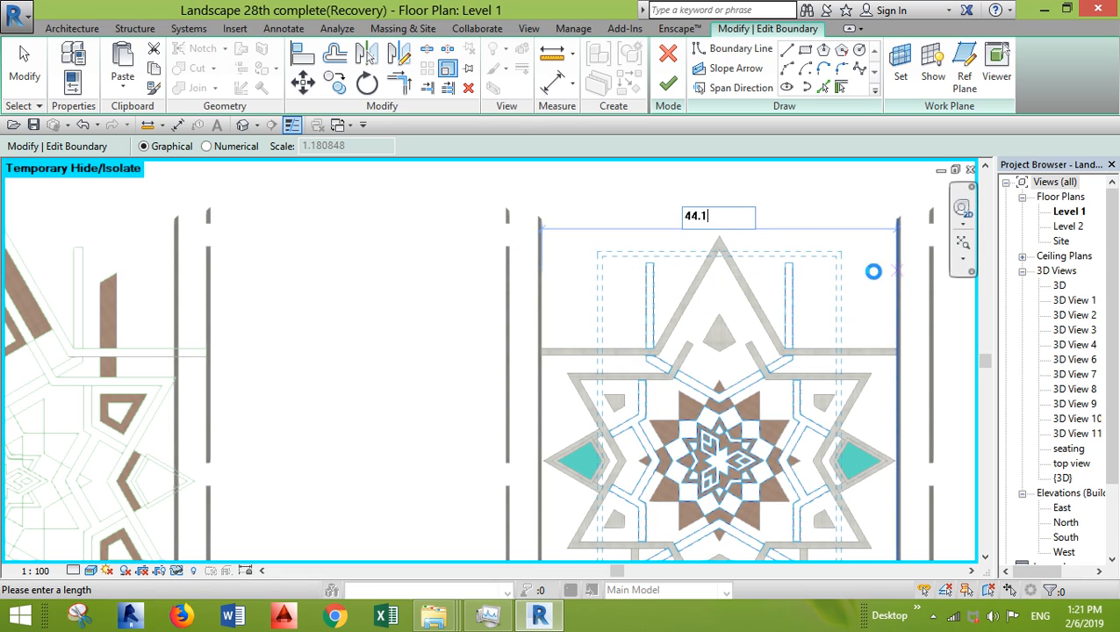
key(Return)
Step: Move the scaled rosette boundary by the top outer corner of its upper-left bar onto the matching line-pattern corner and finish the boundary edit
key(m)
key(v)
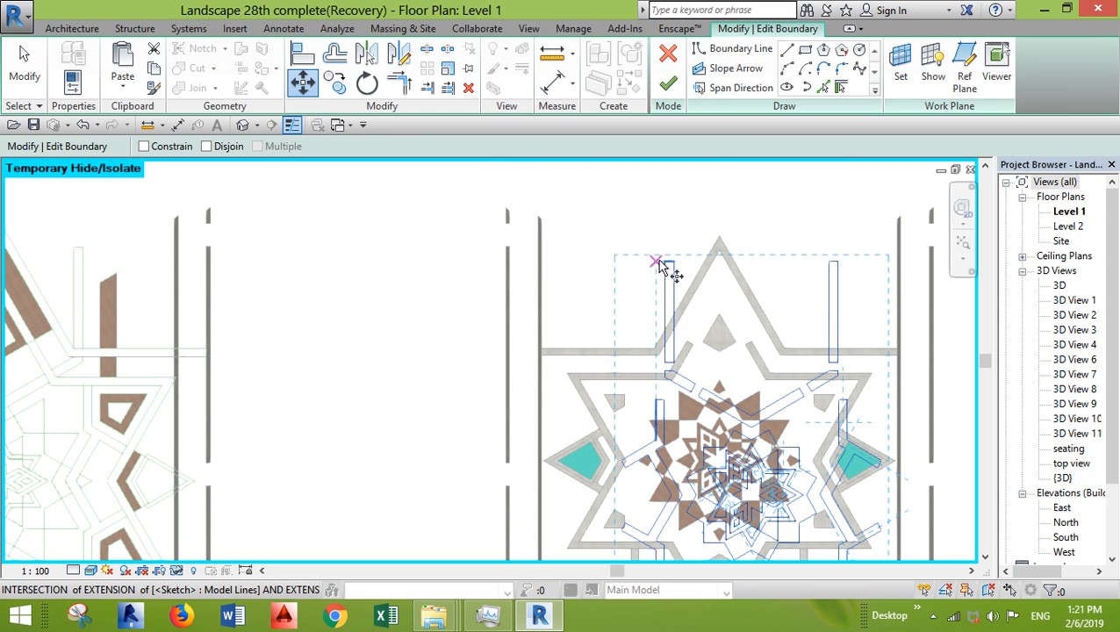
middle_drag(467, 235, 743, 300)
scroll(191, 353, up, 2)
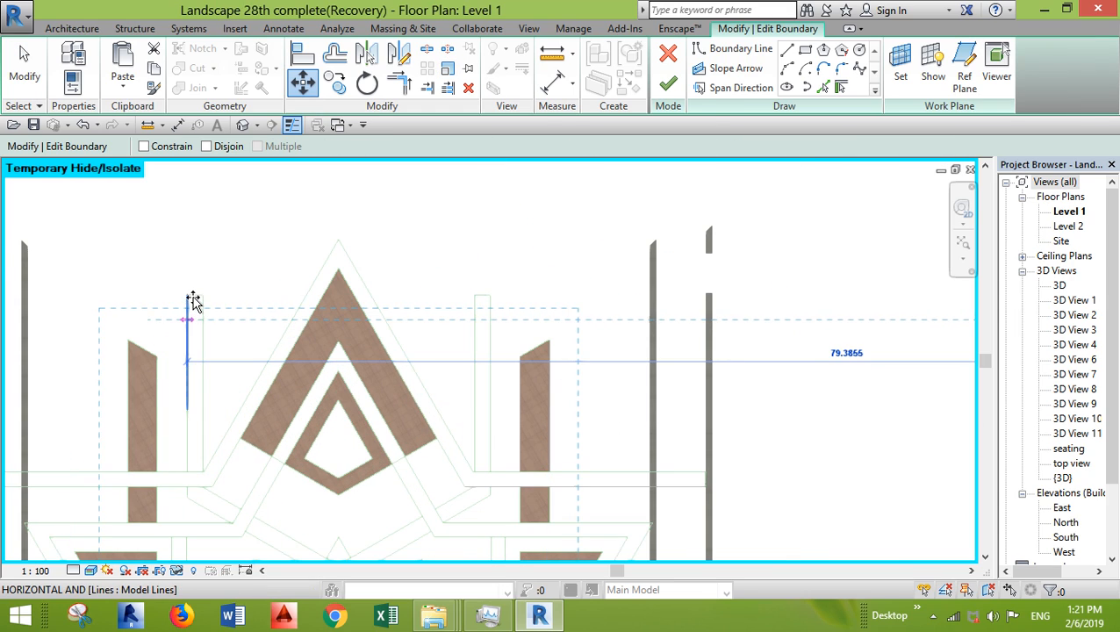
click(187, 294)
scroll(222, 230, down, 5)
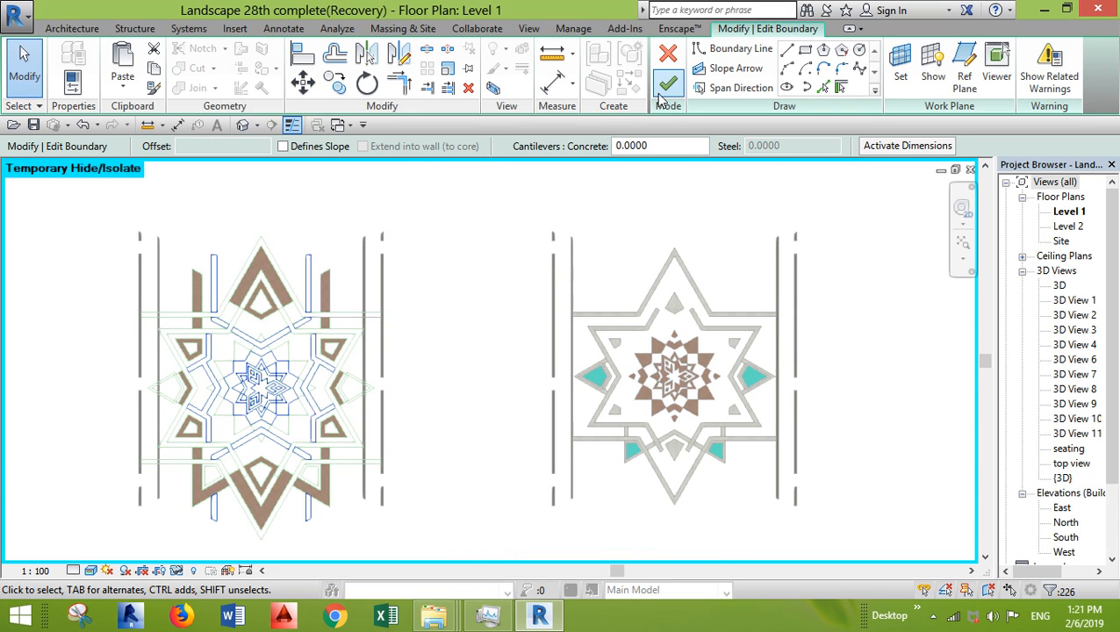
Step: Examine the completed enlarged star pattern side by side with the original-size pattern in the lower pair of bays
scroll(474, 395, down, 3)
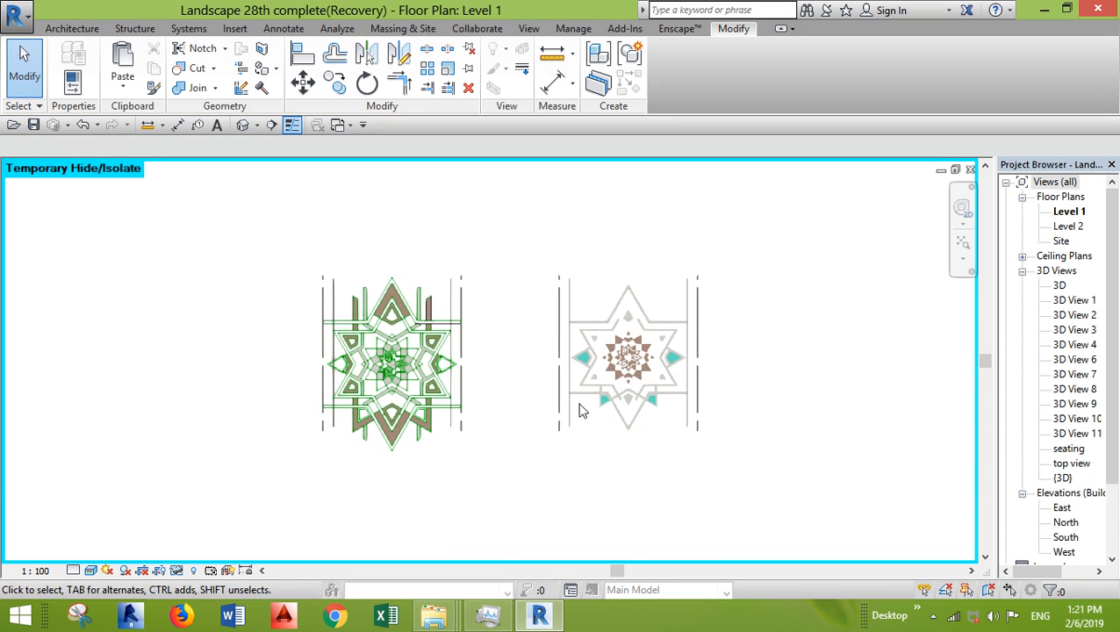
scroll(592, 400, down, 1)
middle_drag(579, 489, 583, 350)
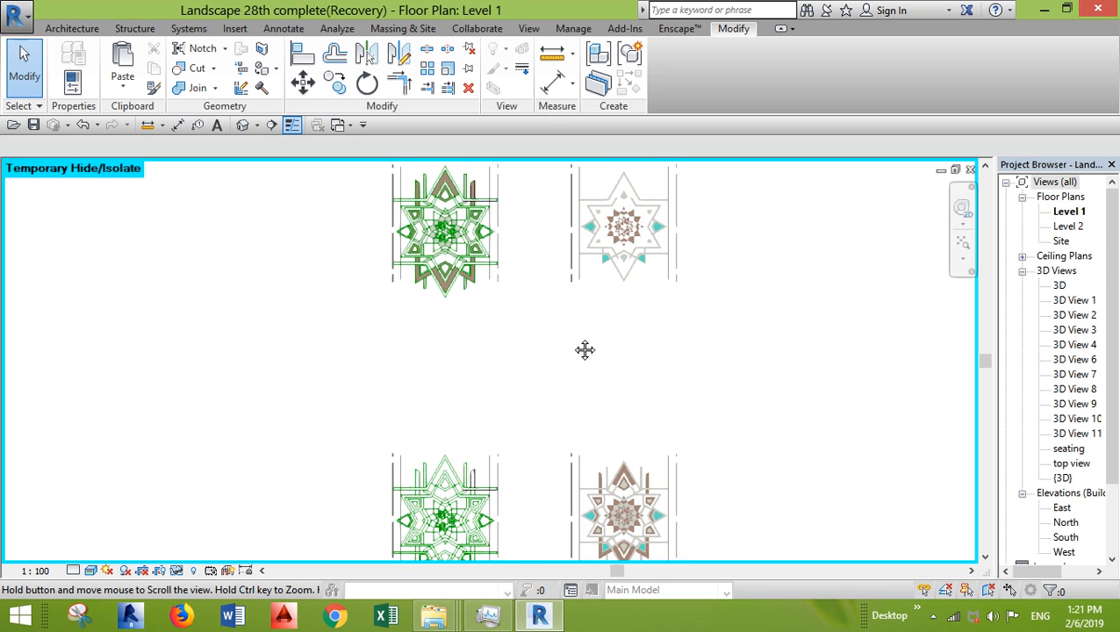
scroll(578, 341, down, 1)
middle_drag(586, 431, 611, 196)
scroll(561, 434, up, 2)
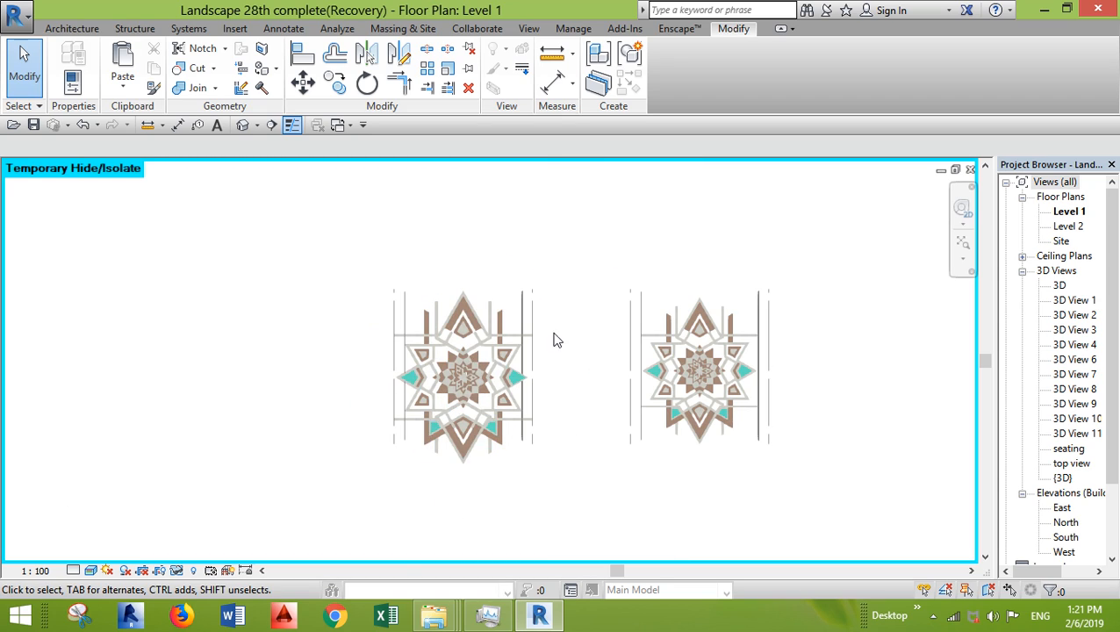
scroll(555, 340, up, 2)
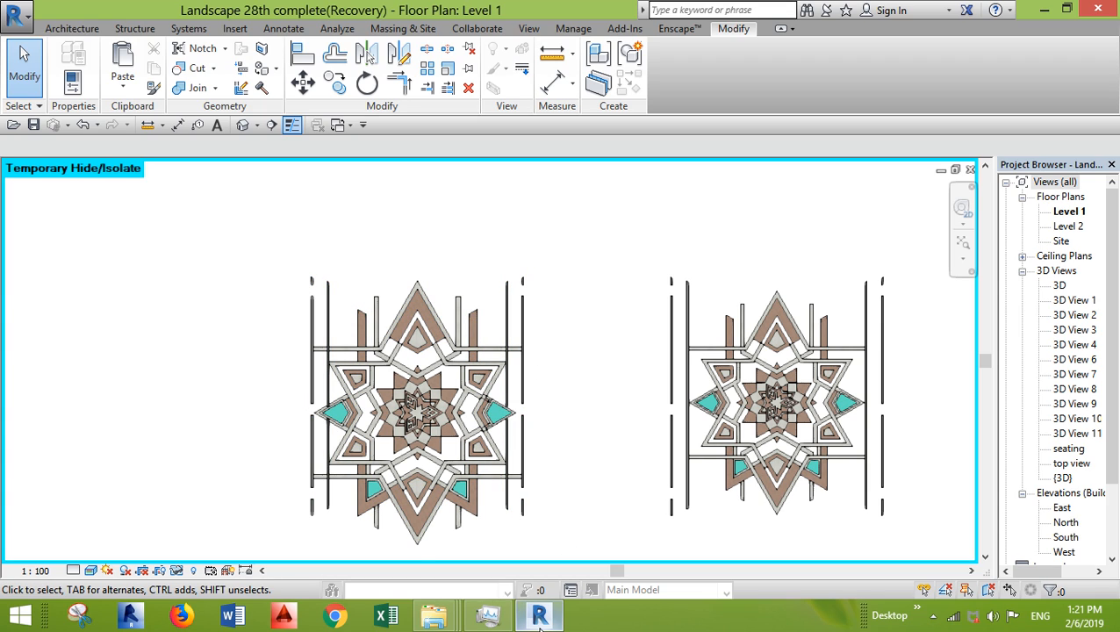
middle_drag(620, 469, 588, 450)
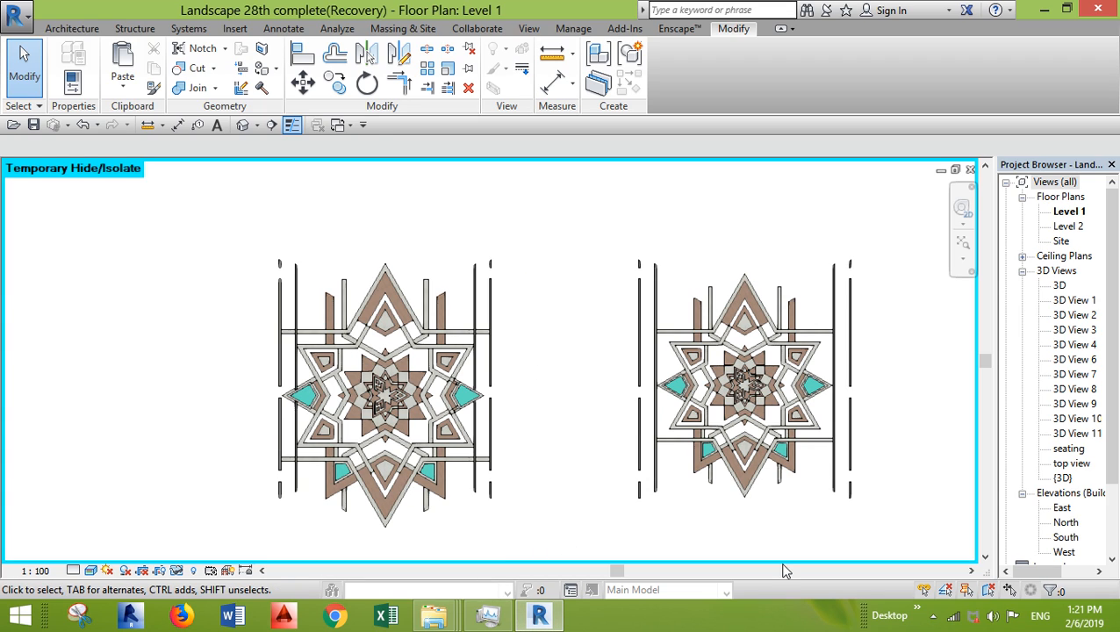